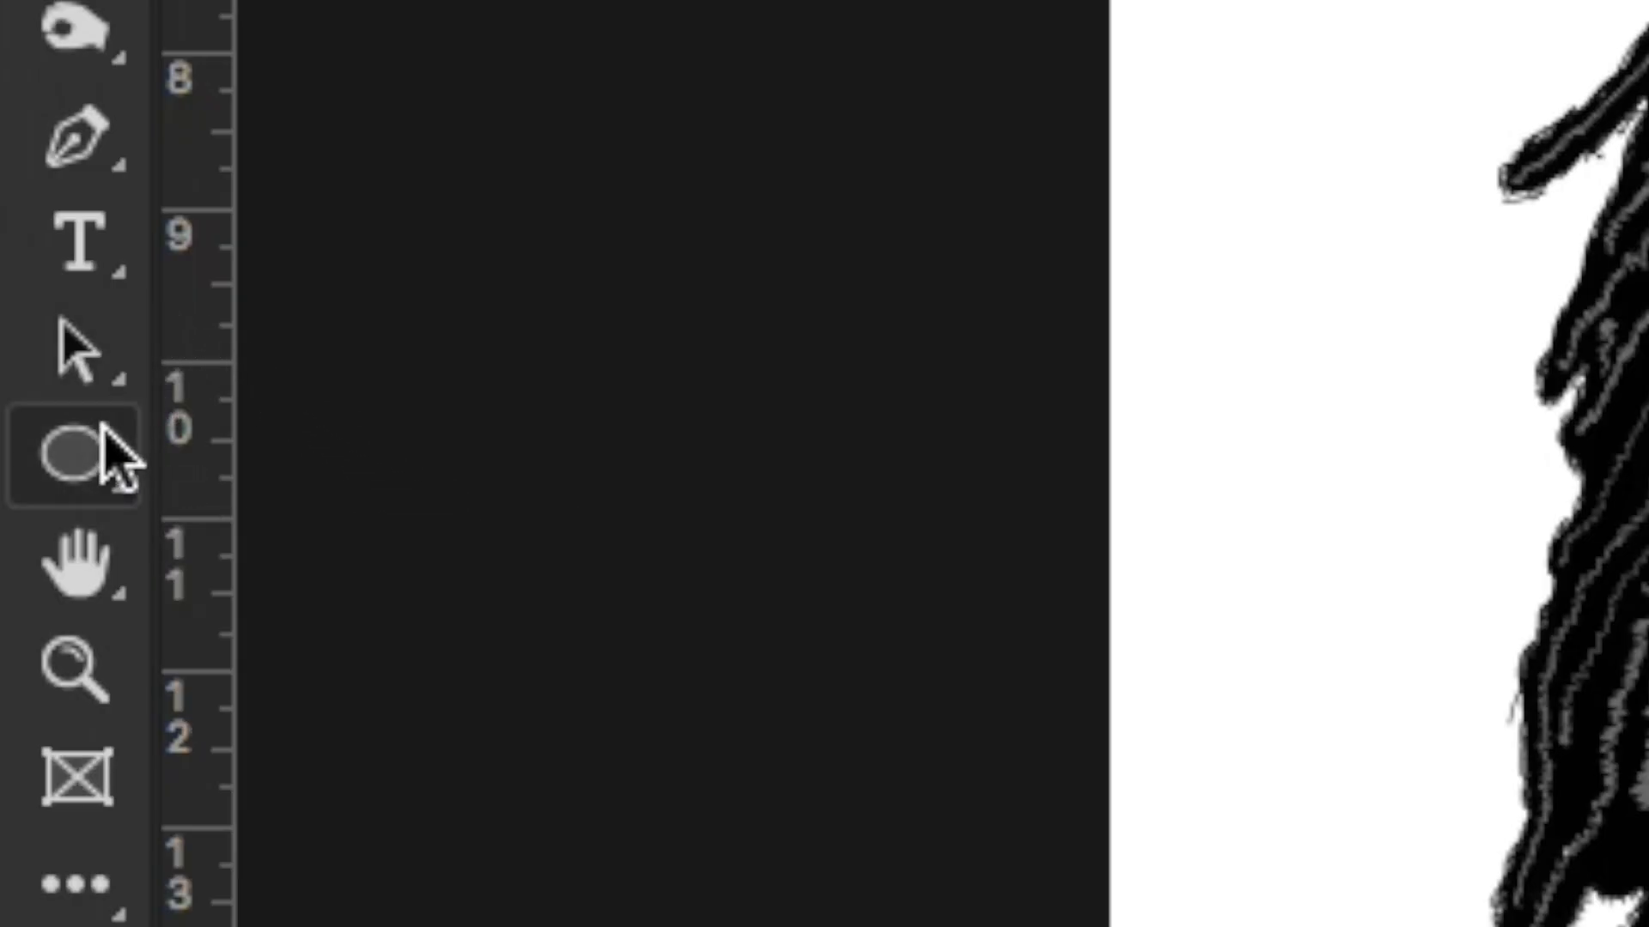
# Step: Draw an orange circle with a black outline centred on the face, behind the head
pyautogui.click(92, 467)
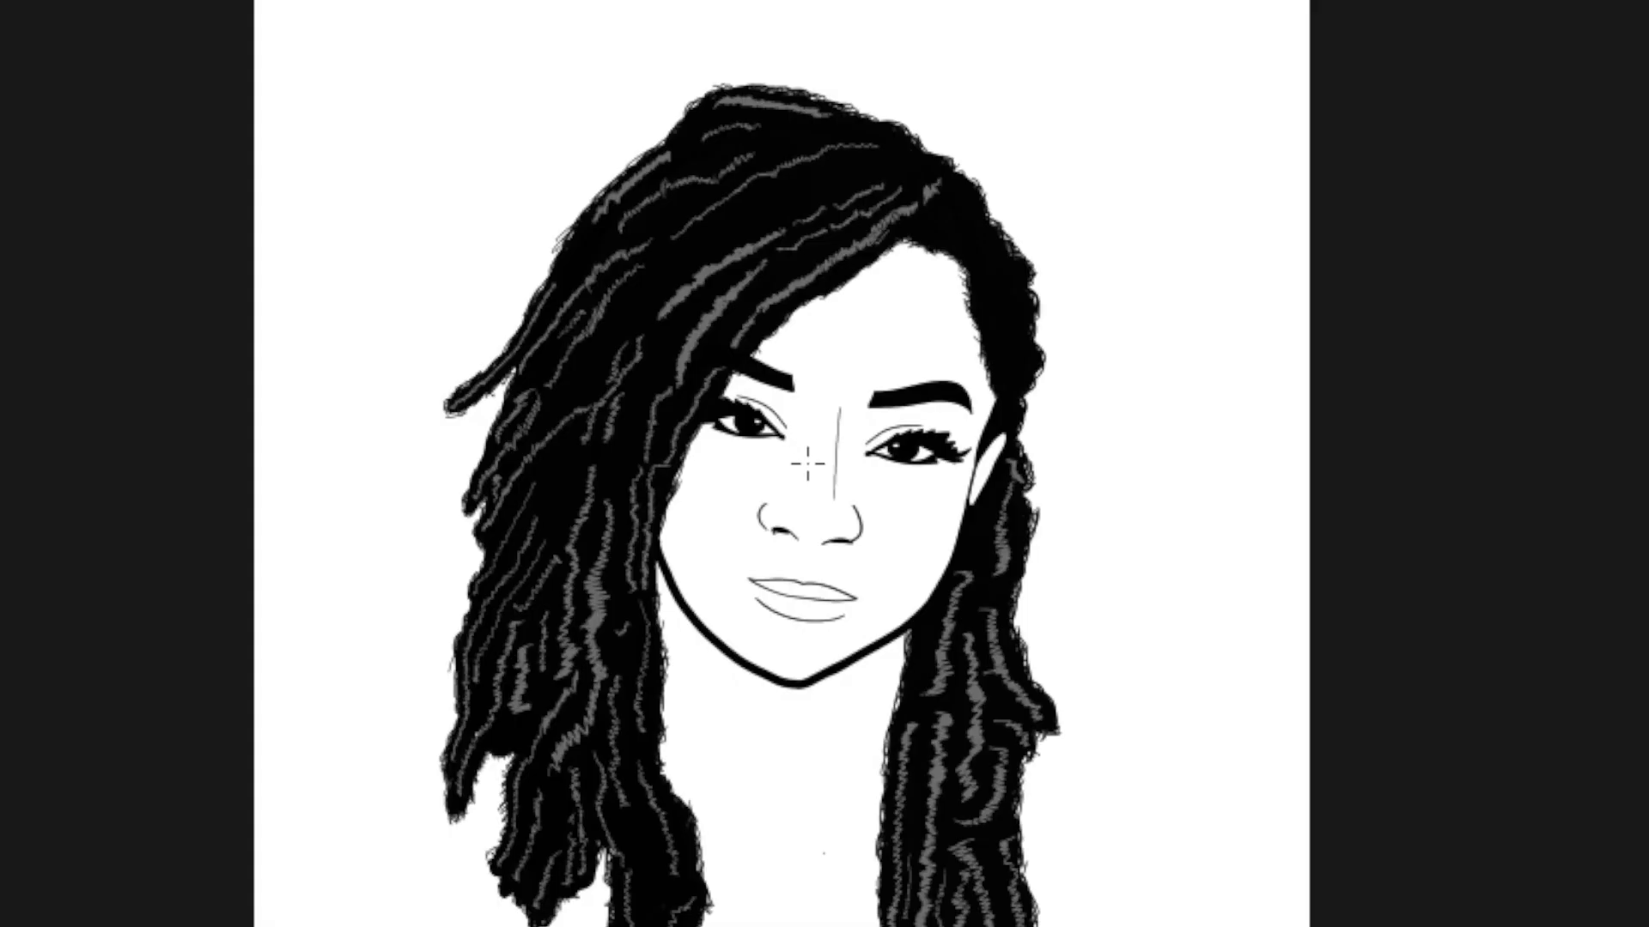
pyautogui.moveTo(807, 464); pyautogui.dragTo(1365, 9)
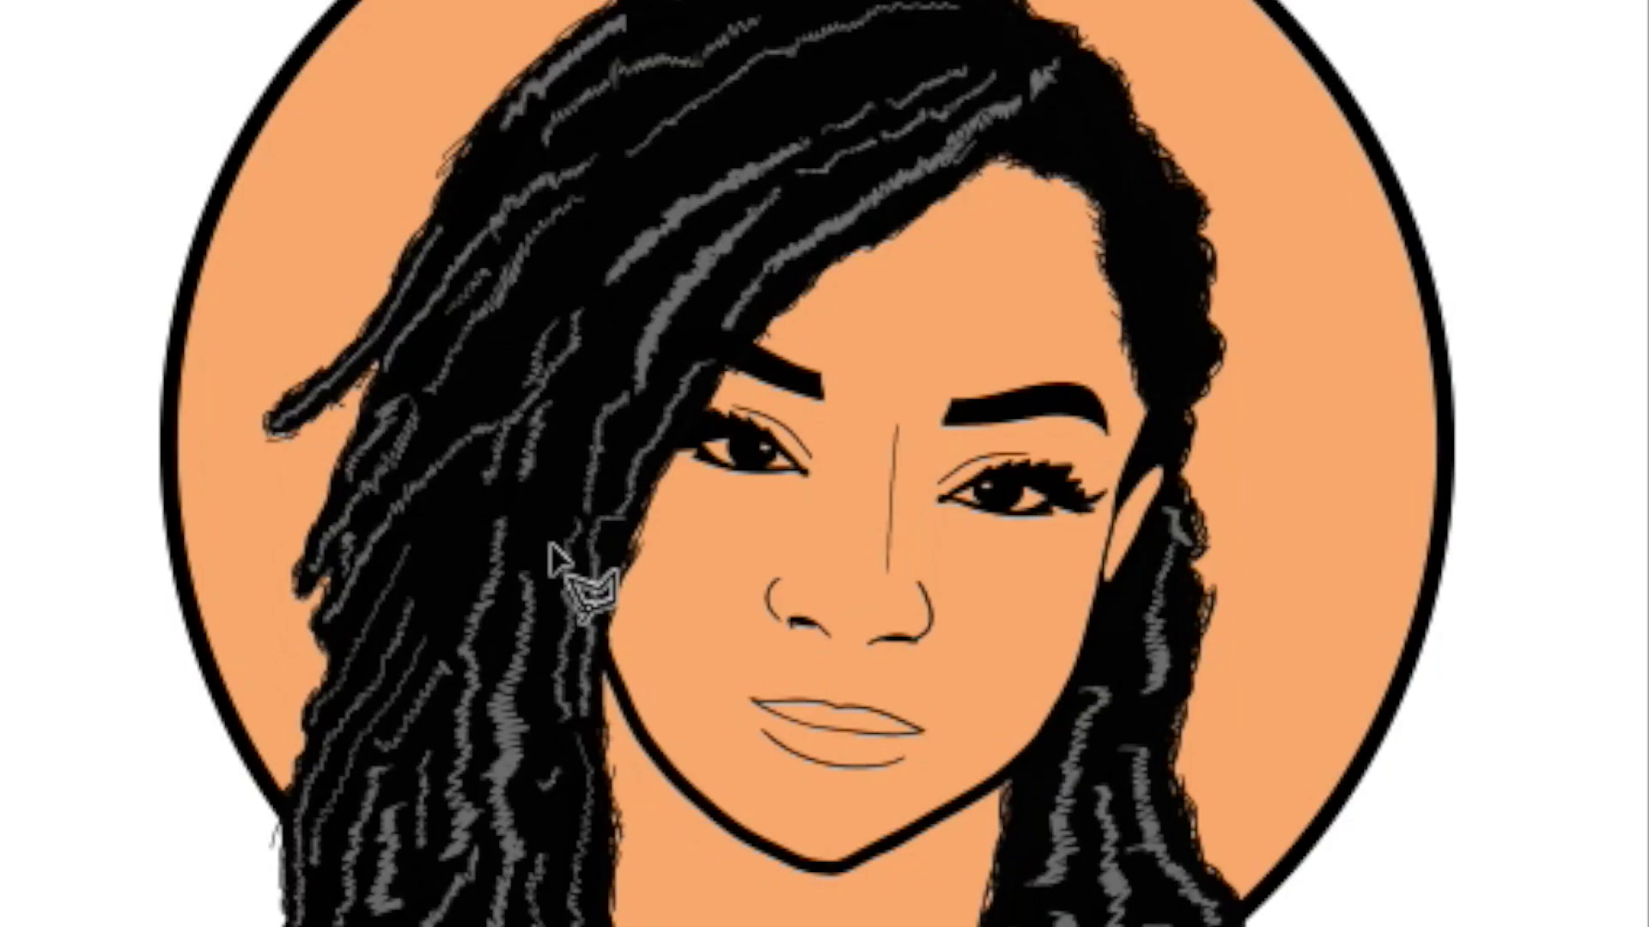
# Step: Lasso the woman's face and fill it with a light skin tone
pyautogui.moveTo(284, 488)
pyautogui.mouseDown()
pyautogui.moveTo(338, 601)
pyautogui.moveTo(412, 641)
pyautogui.mouseUp()
pyautogui.moveTo(831, 880)
pyautogui.mouseDown()
pyautogui.moveTo(1086, 732)
pyautogui.moveTo(1186, 513)
pyautogui.moveTo(1164, 365)
pyautogui.moveTo(743, 122)
pyautogui.mouseUp()
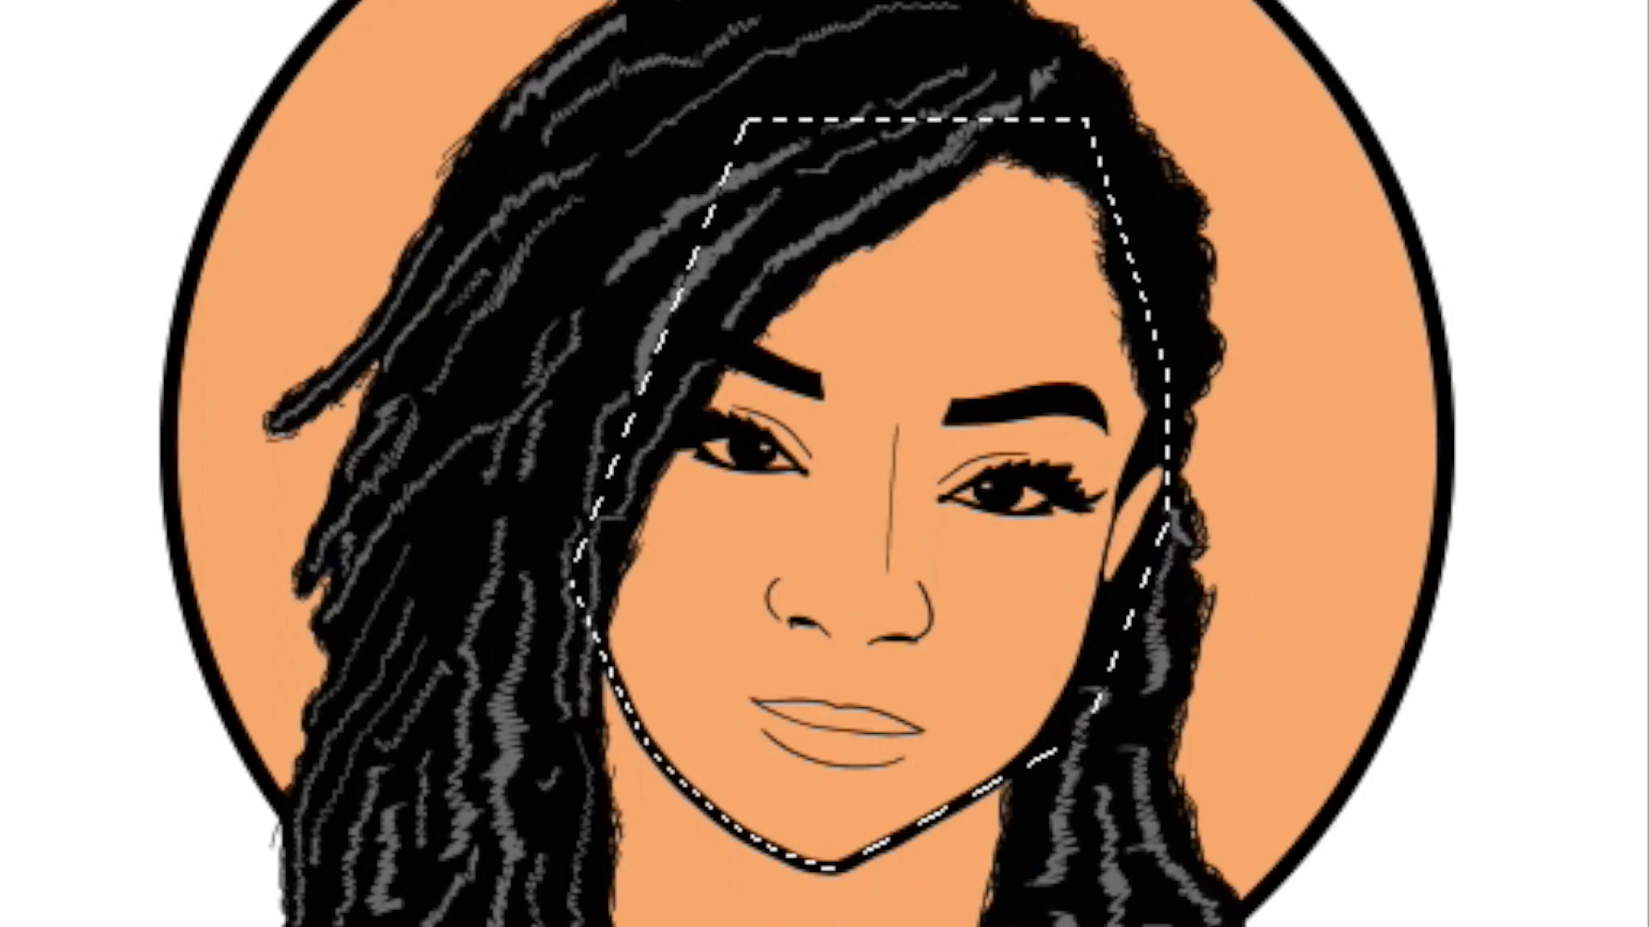
pyautogui.click(925, 294)
pyautogui.hotkey('ctrl', 'd')
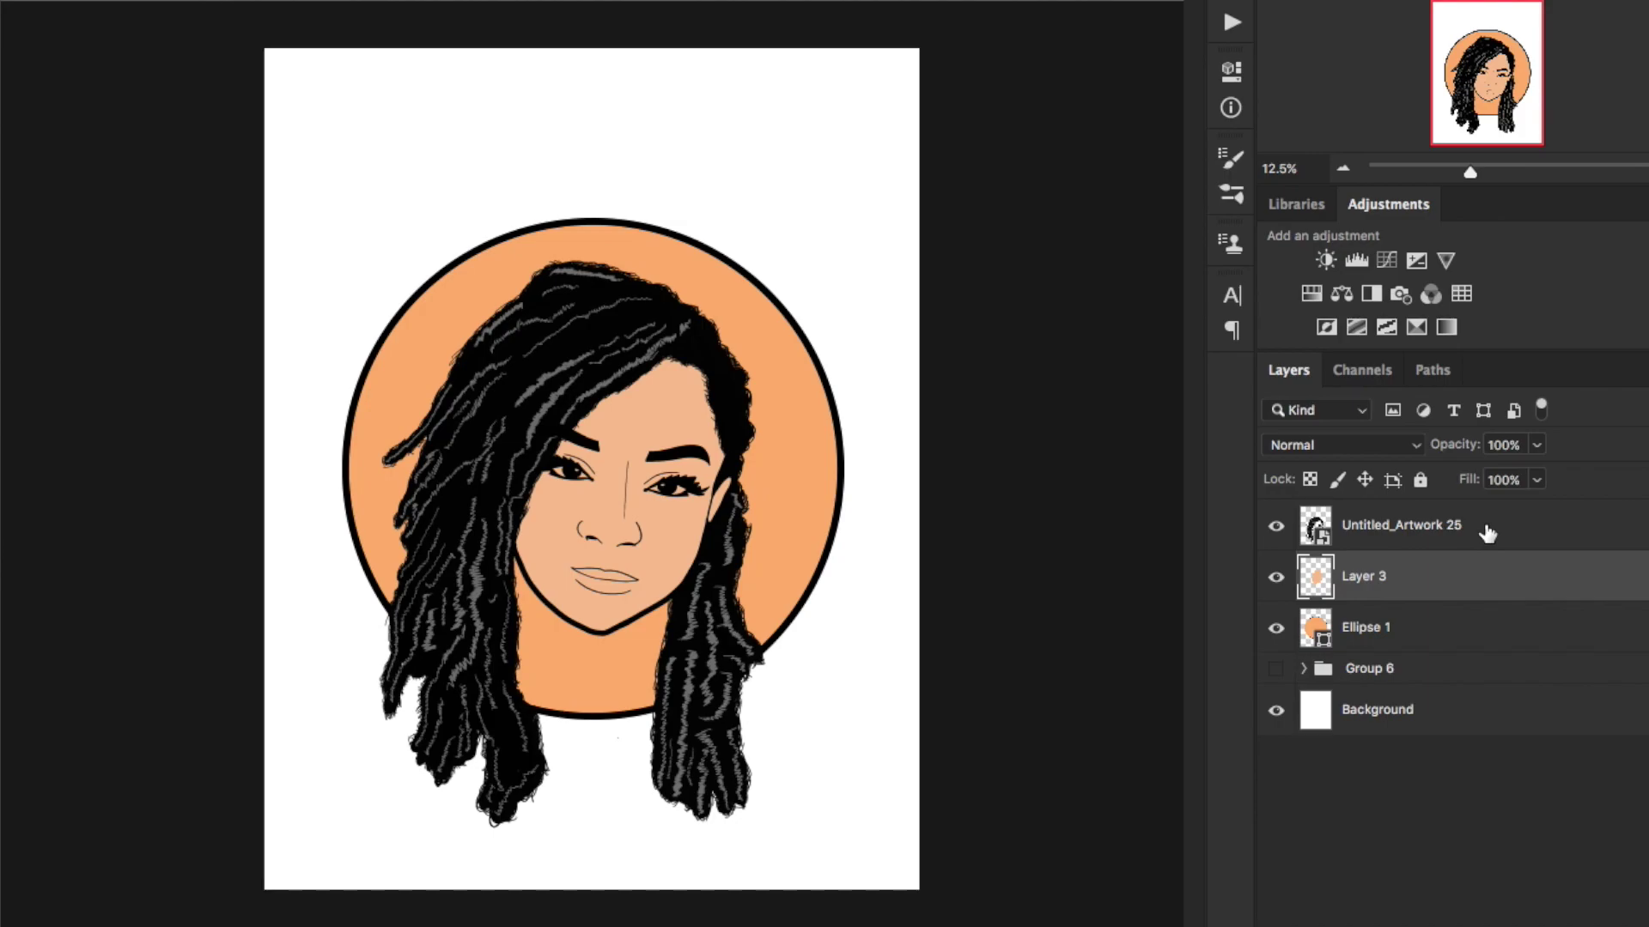
# Step: Duplicate the Untitled_Artwork 25 hair layer and nudge the copy slightly left
pyautogui.click(1487, 533)
pyautogui.hotkey('ctrl', 'j')
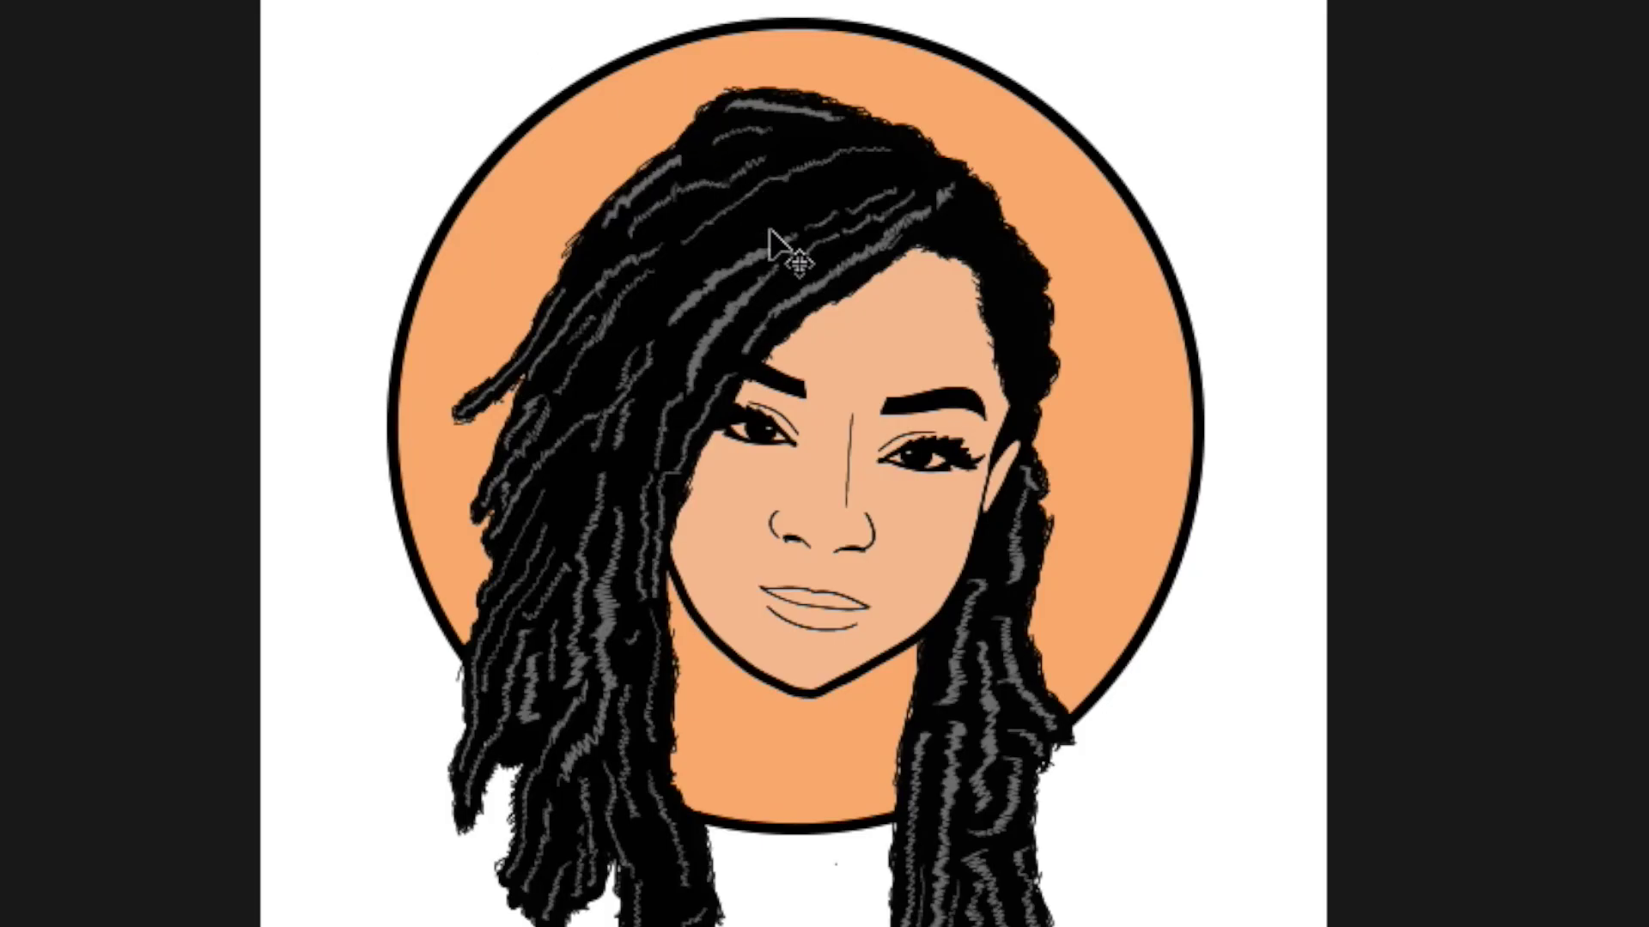
pyautogui.moveTo(784, 250); pyautogui.dragTo(735, 240)
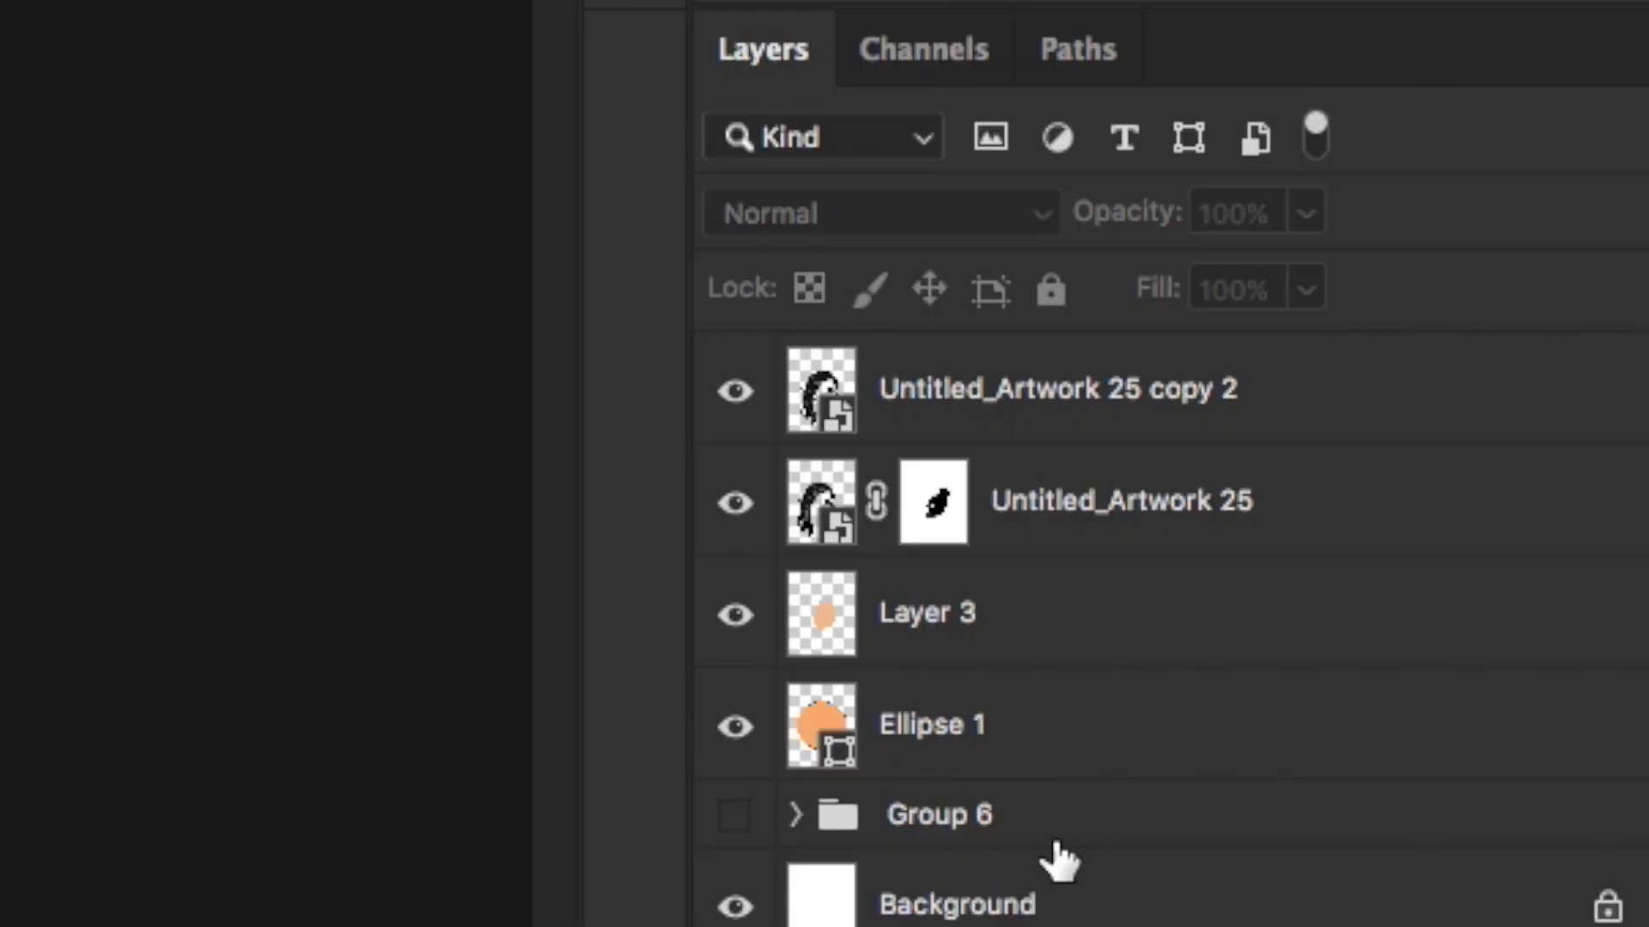
pyautogui.click(1057, 729)
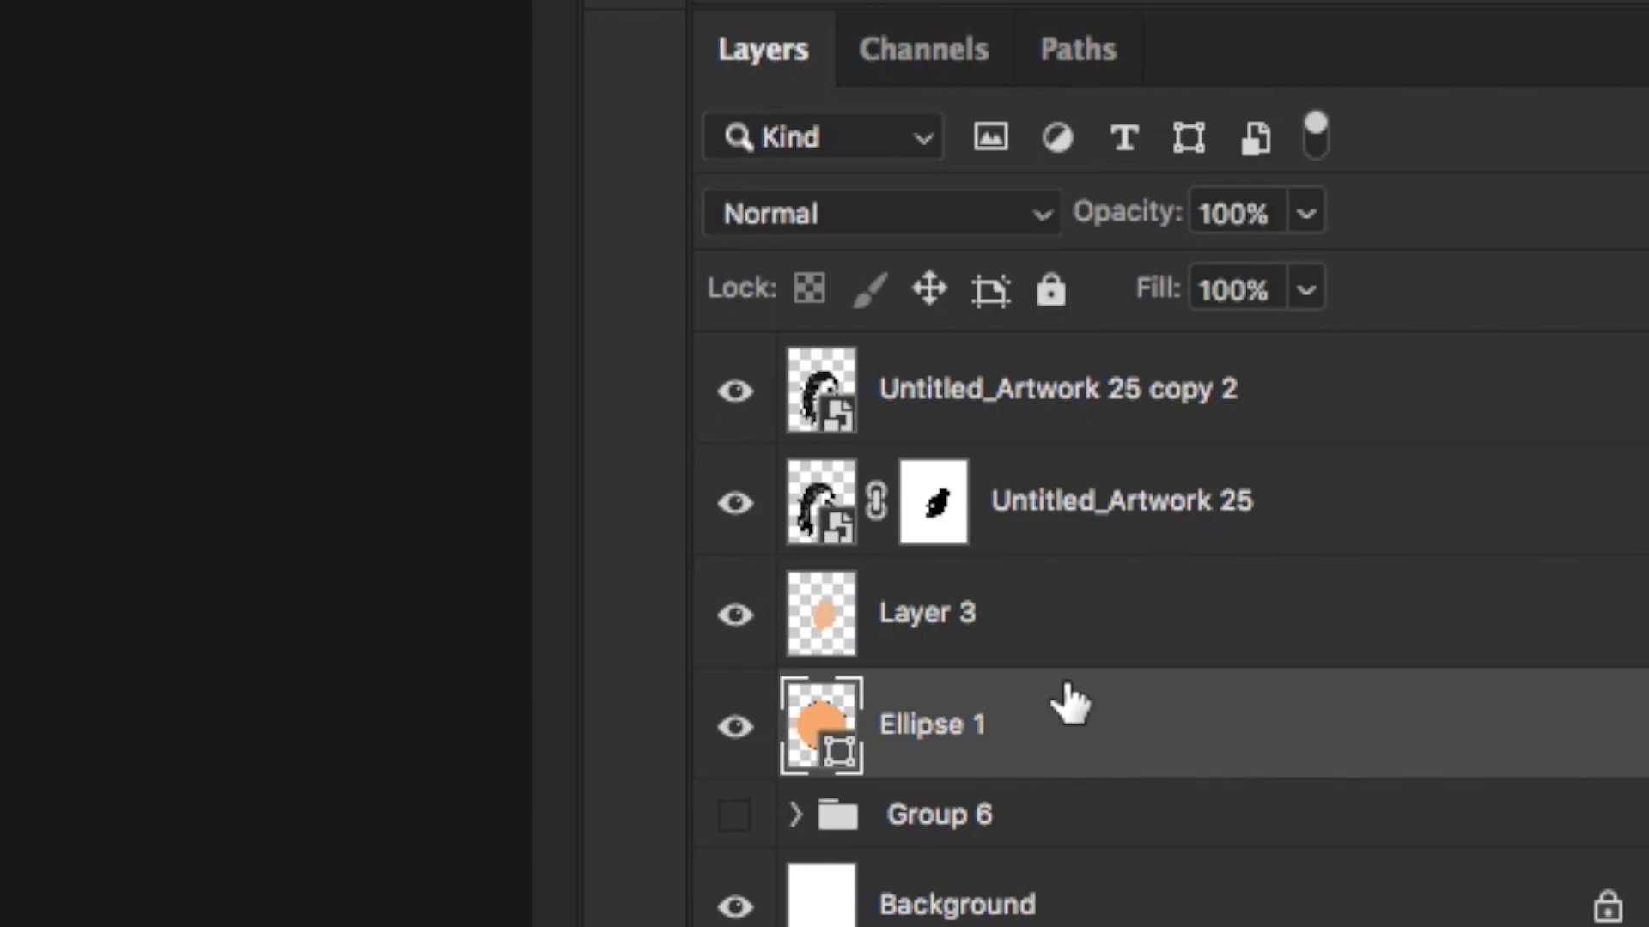
# Step: Group the four portrait layers into Group 7 and add a new empty layer
pyautogui.keyDown('shift'); pyautogui.click(1106, 405); pyautogui.keyUp('shift')
pyautogui.press('super+g')
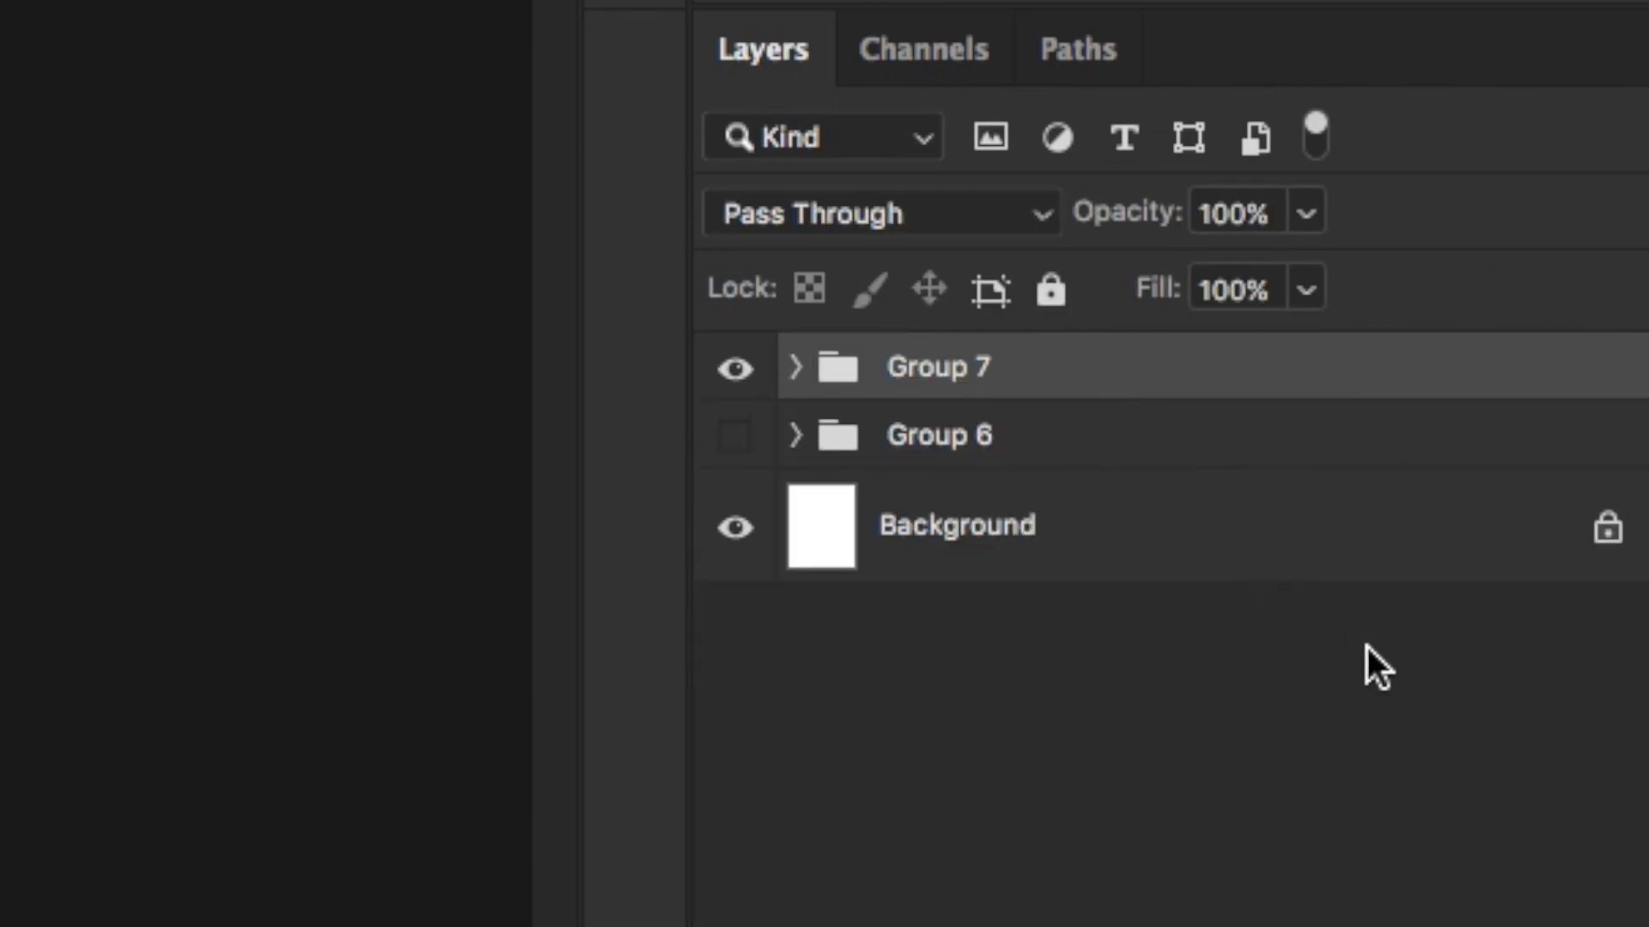
pyautogui.press('super+alt+shift+n')
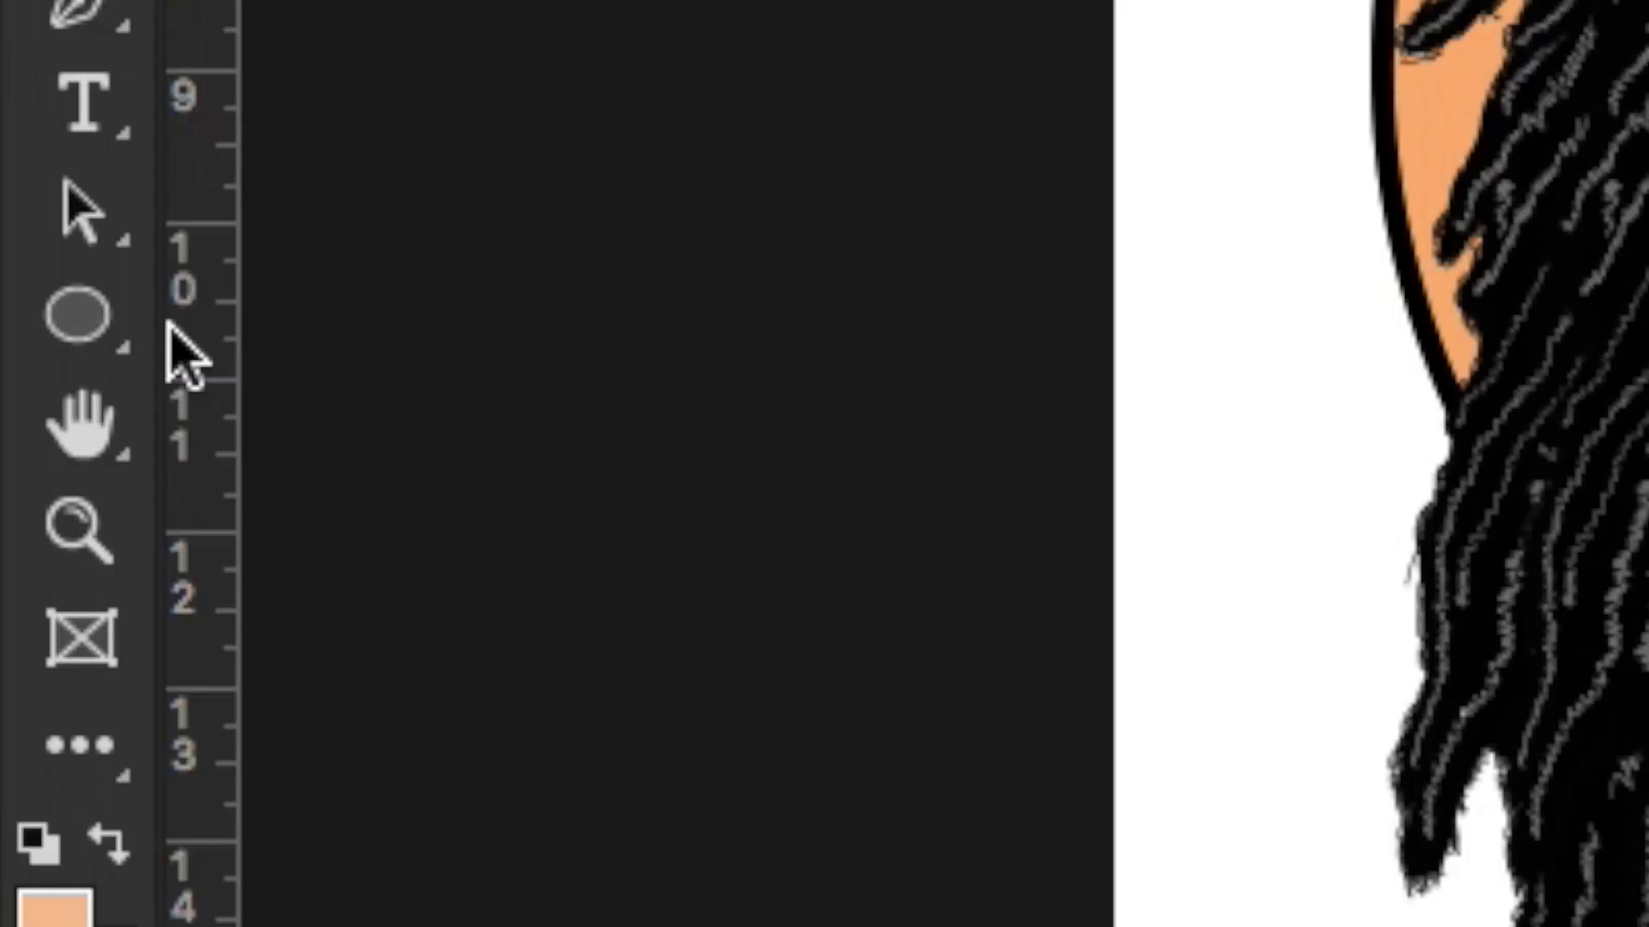
# Step: Draw a second circle over the face and enlarge it to about 111%
pyautogui.click(74, 312)
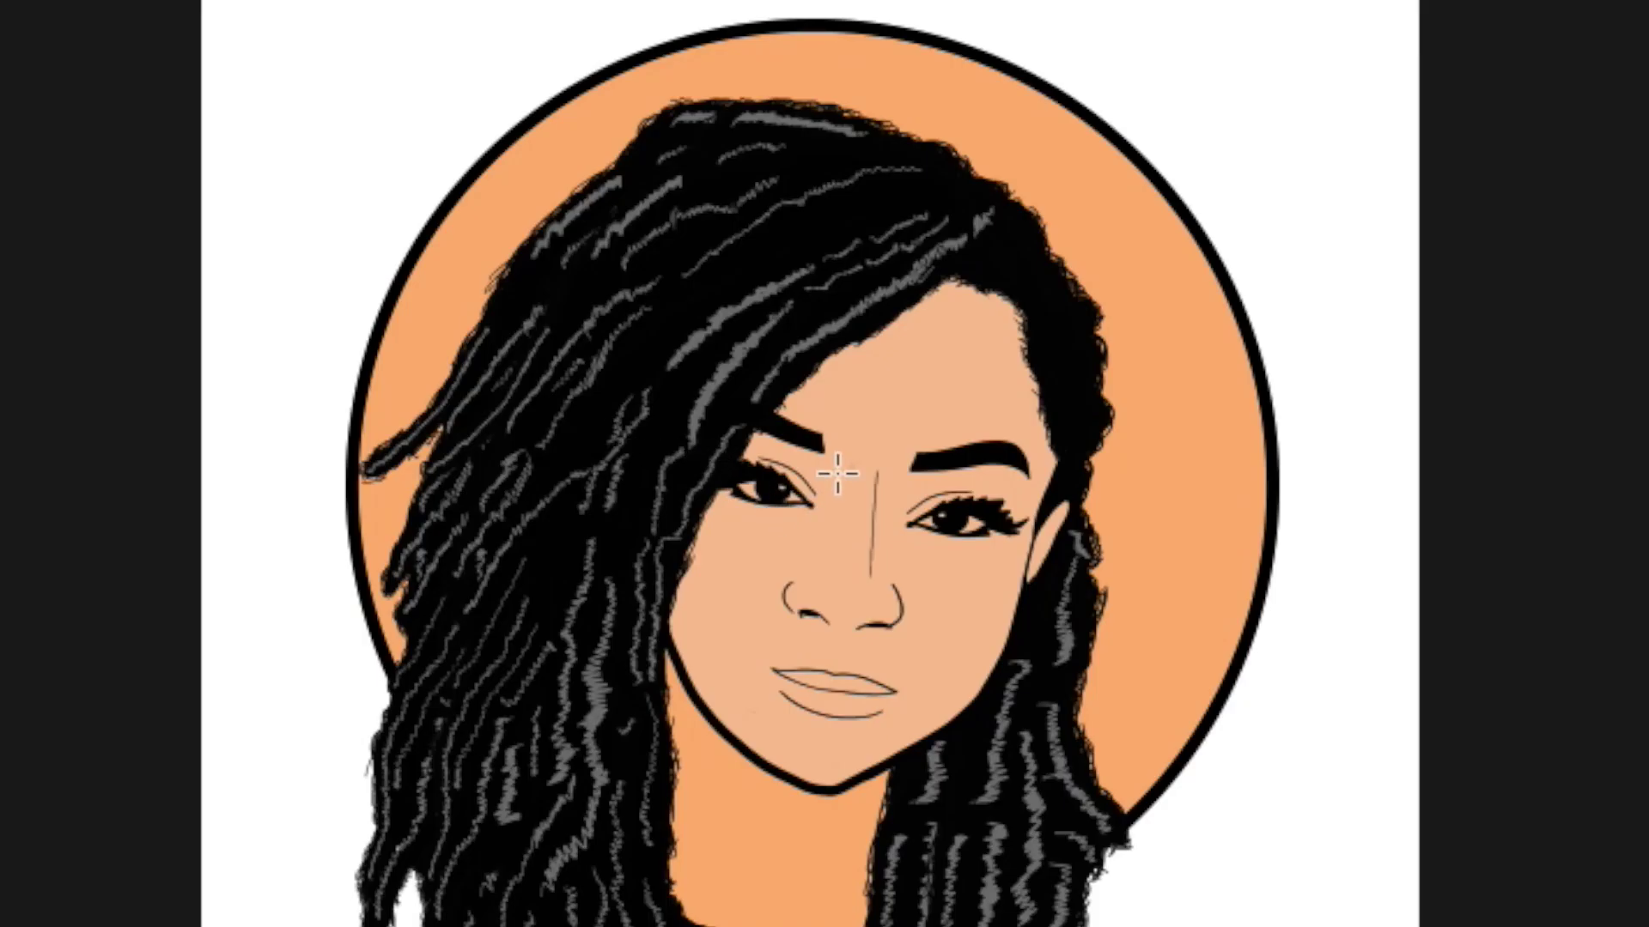
pyautogui.moveTo(817, 481); pyautogui.dragTo(1458, 43)
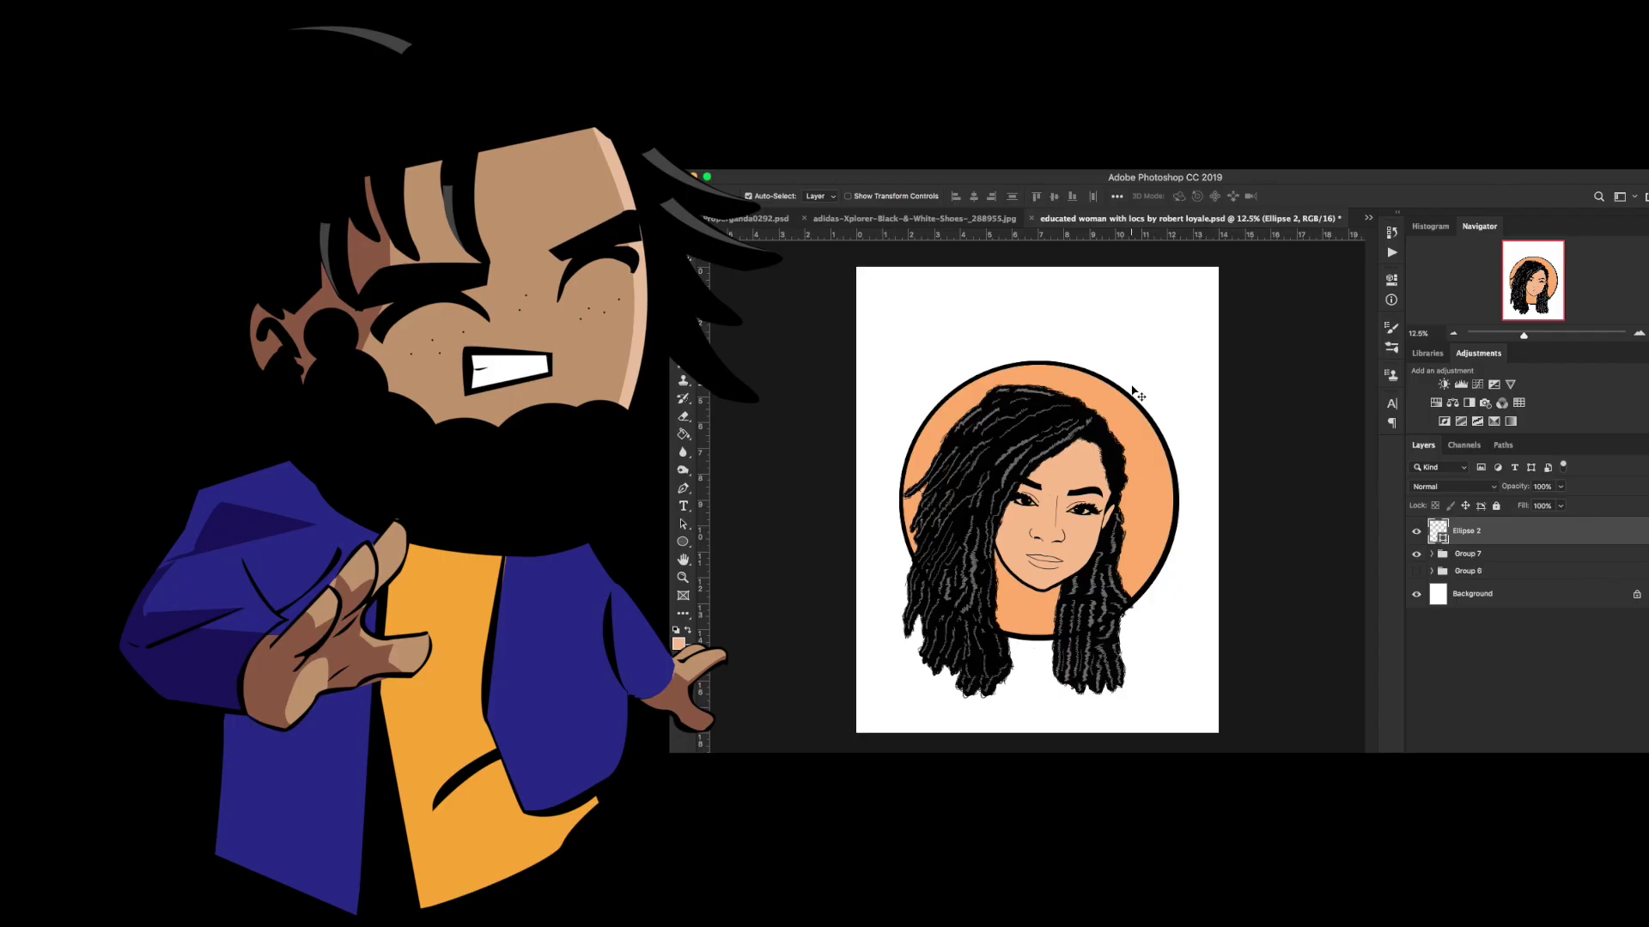
pyautogui.hotkey('ctrl', 't')
pyautogui.moveTo(1180, 361); pyautogui.dragTo(1194, 344)
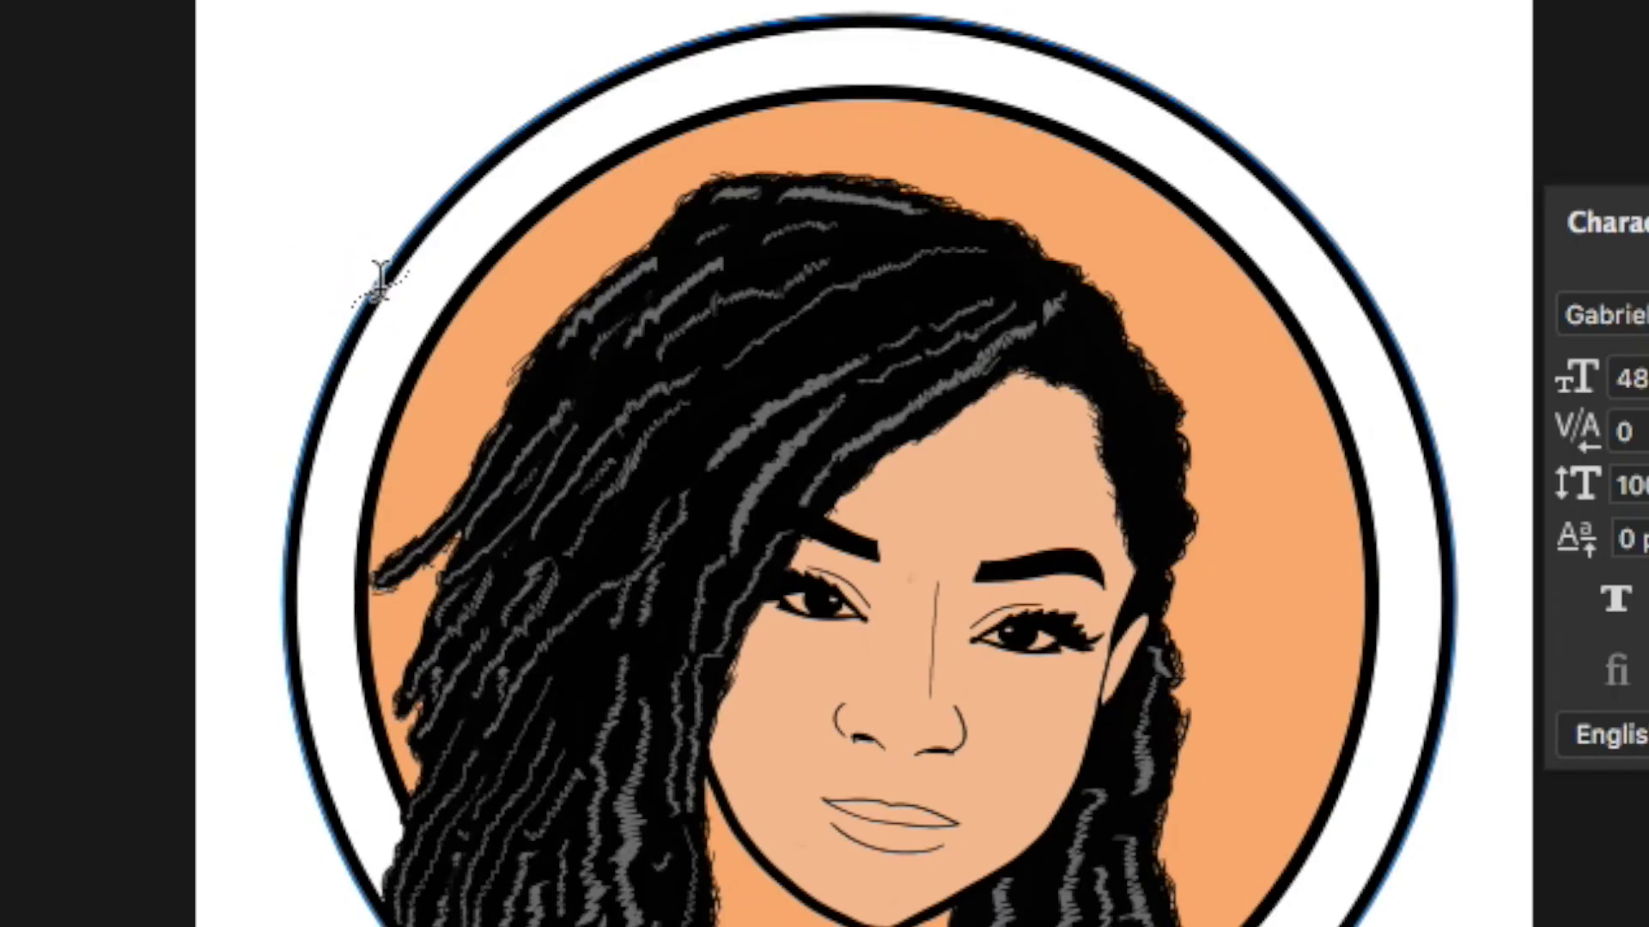
pyautogui.click(354, 320)
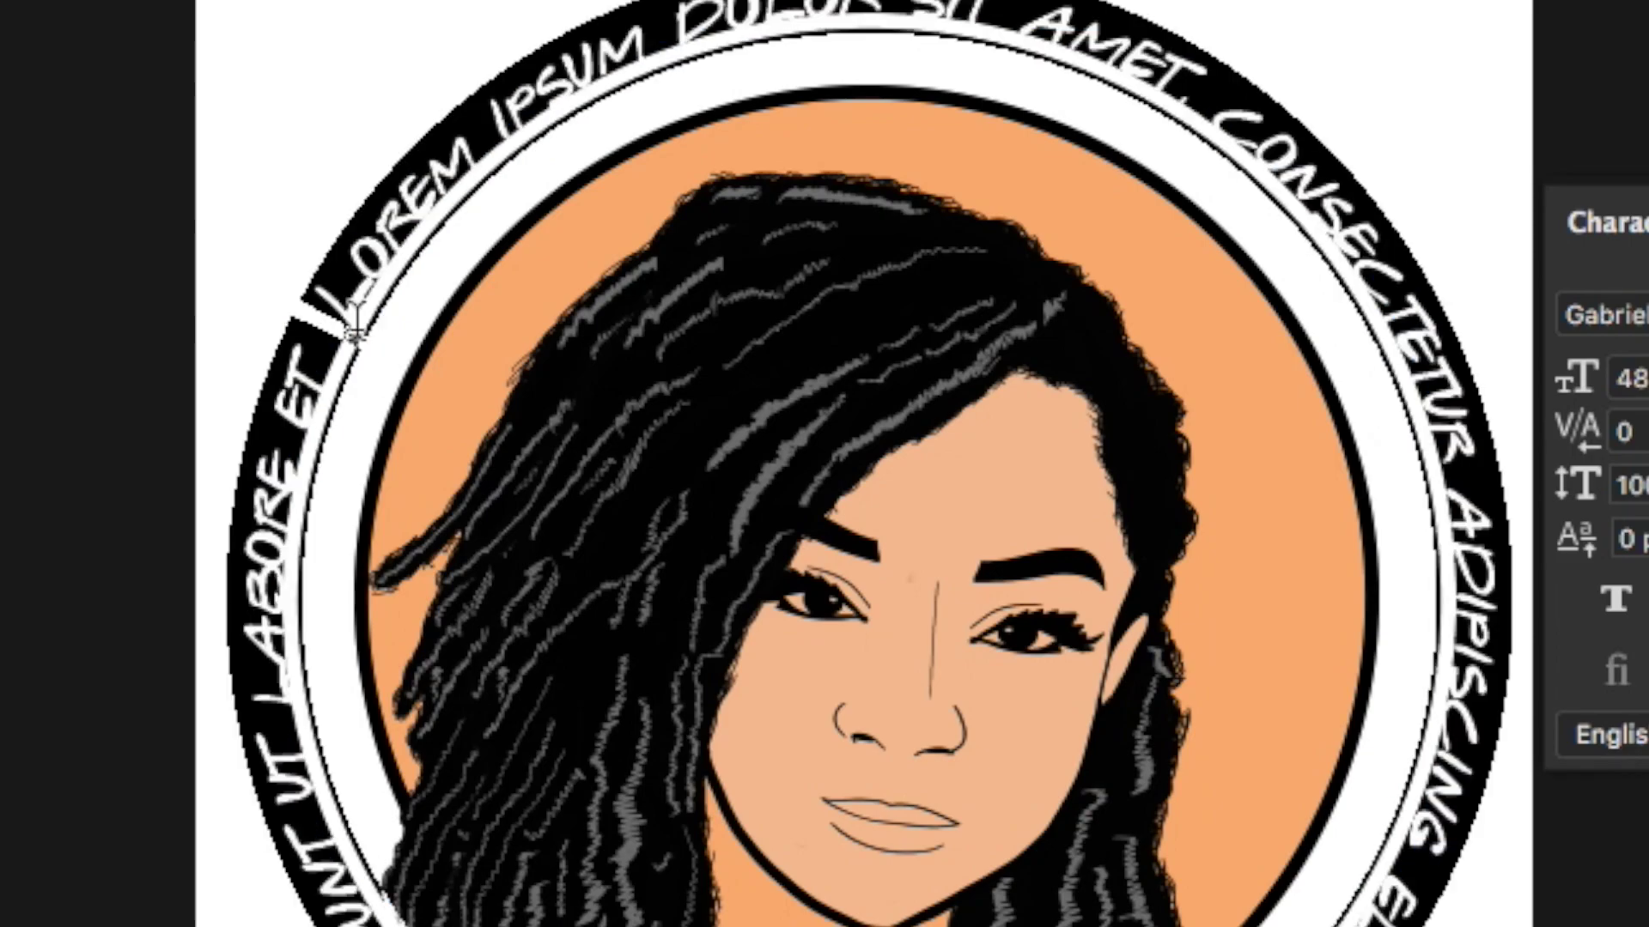
# Step: Type 'BLACK &' along the Ellipse 2 path, hide Ellipse 2, and set the size to 175 pt
pyautogui.write('BLACK &')
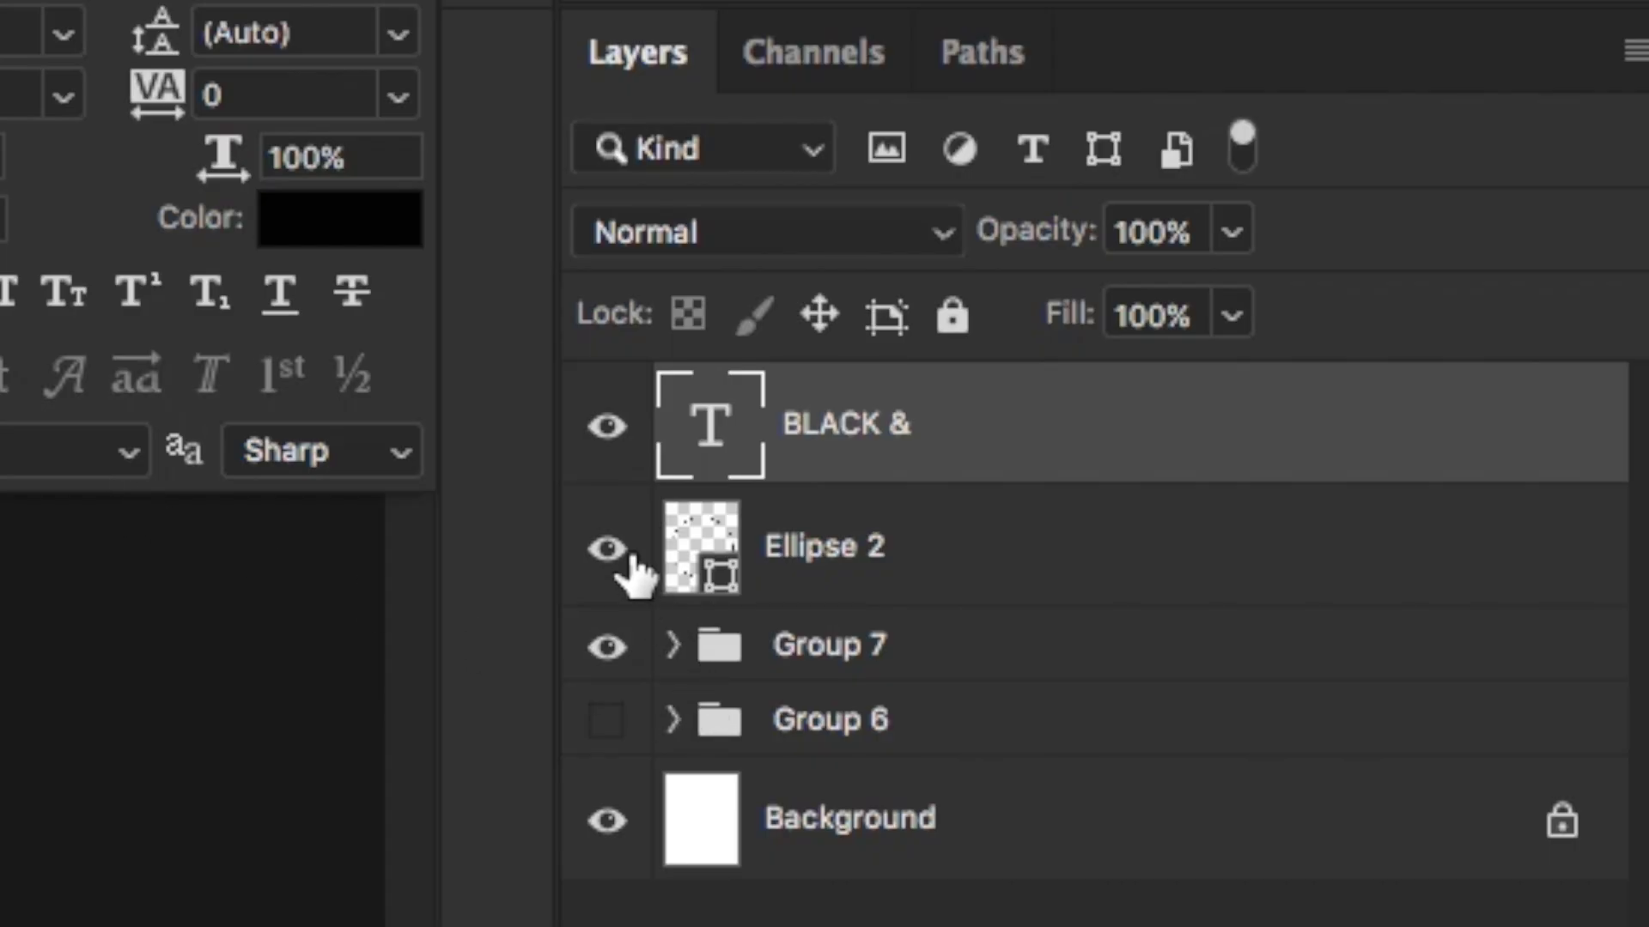
pyautogui.click(608, 550)
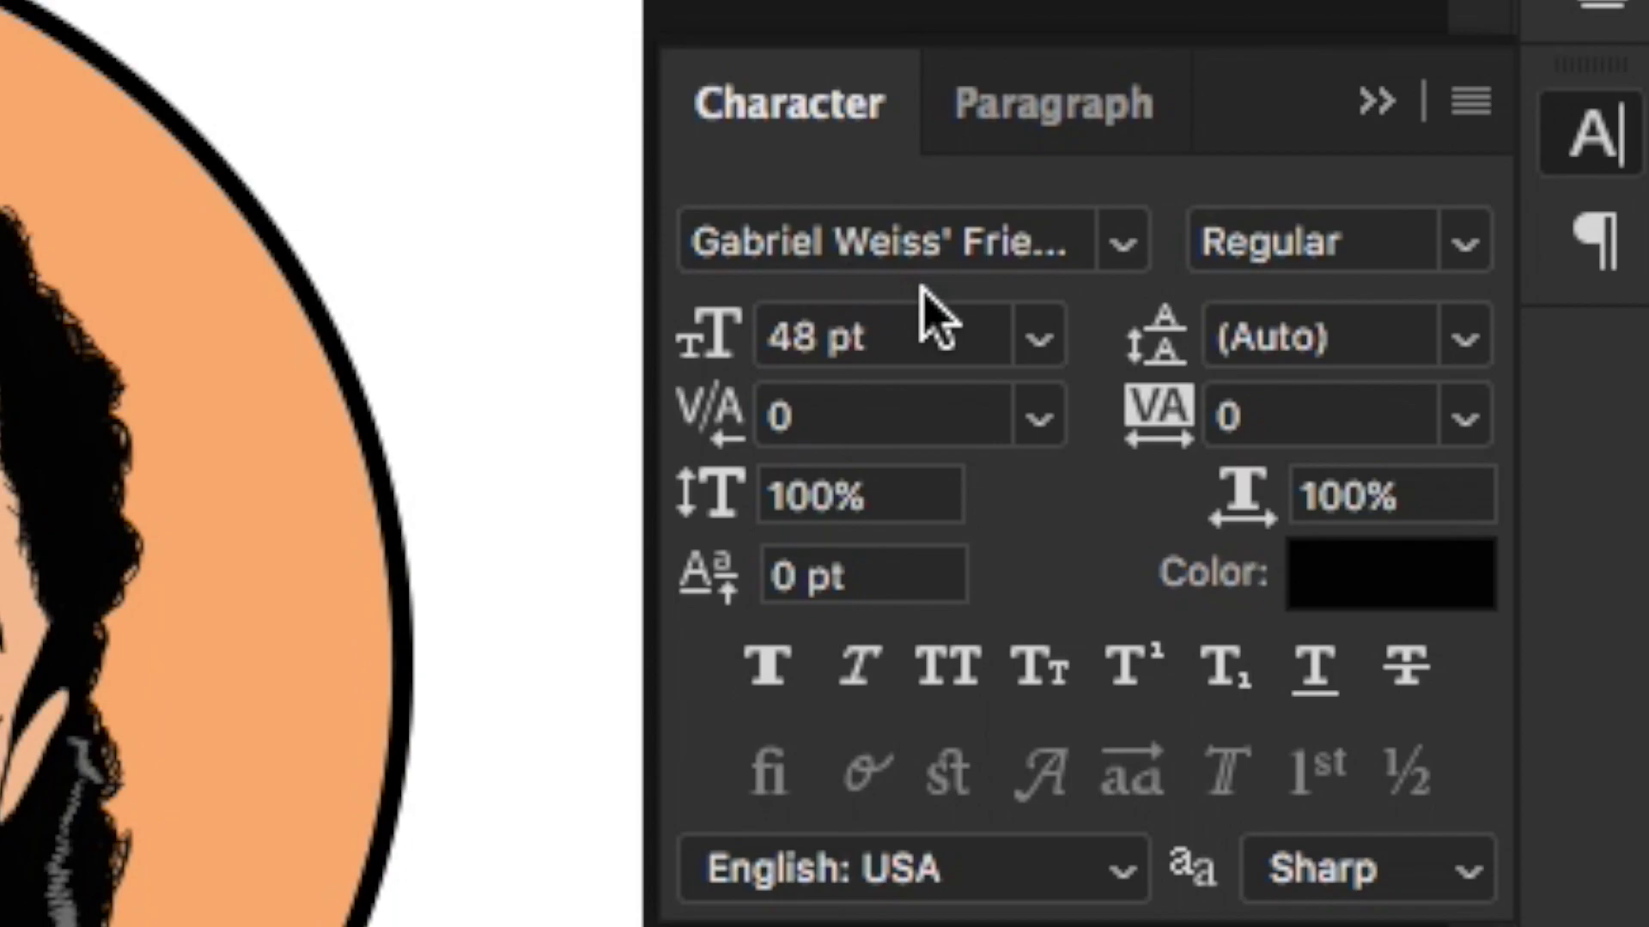
pyautogui.doubleClick(913, 337)
pyautogui.click(913, 337)
pyautogui.write('175')
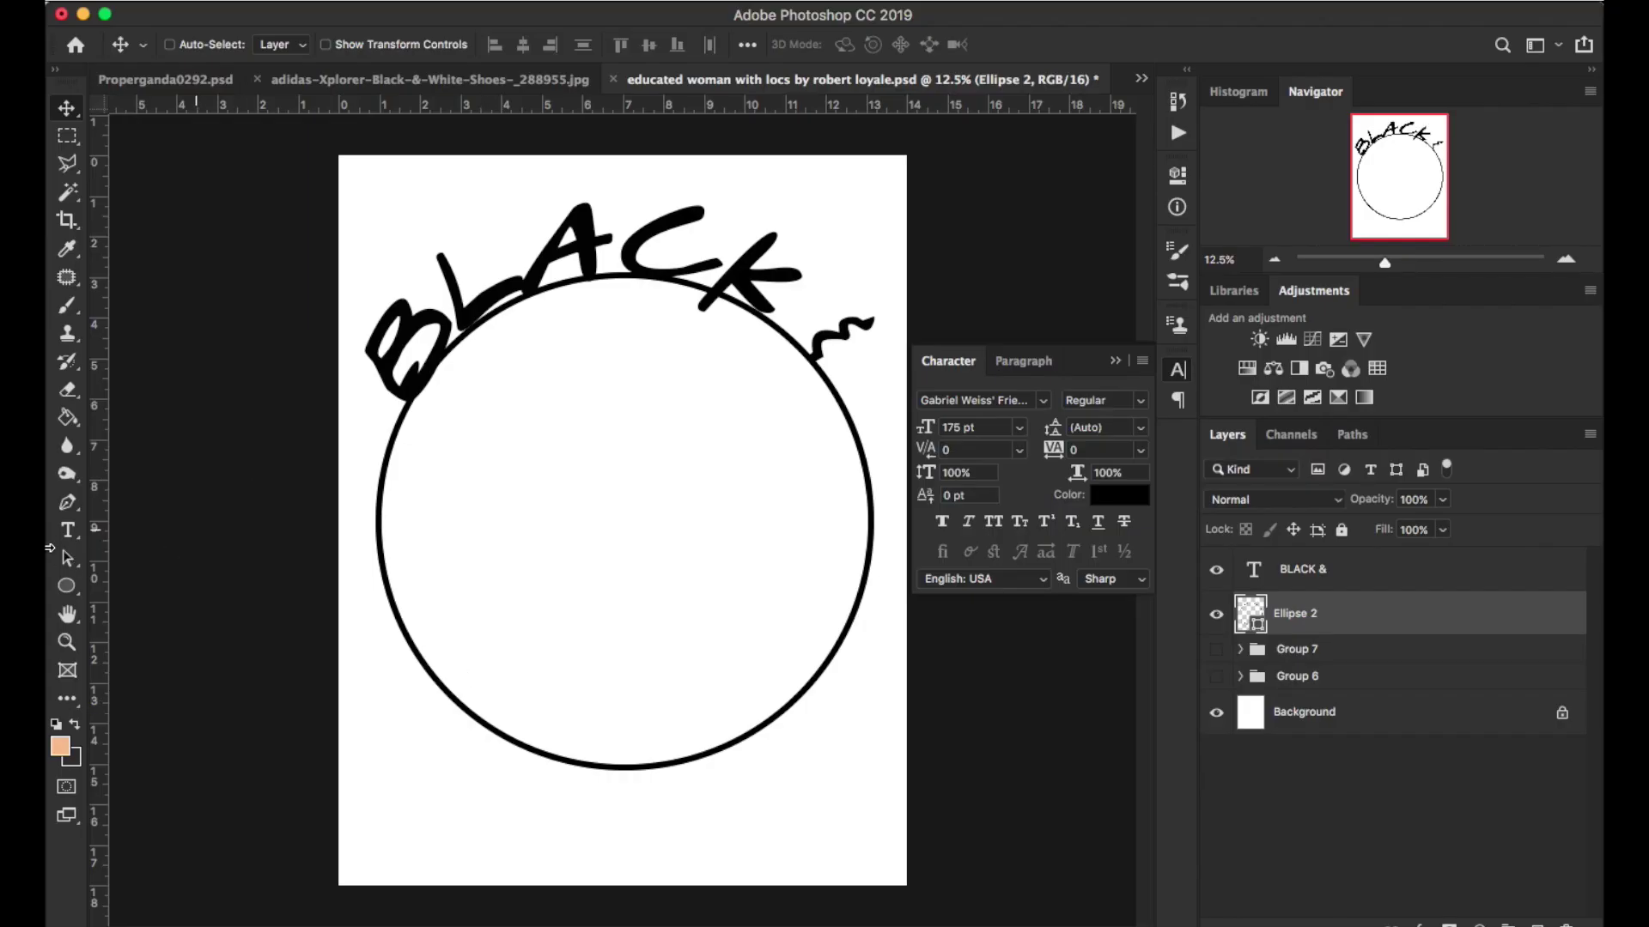
pyautogui.click(69, 530)
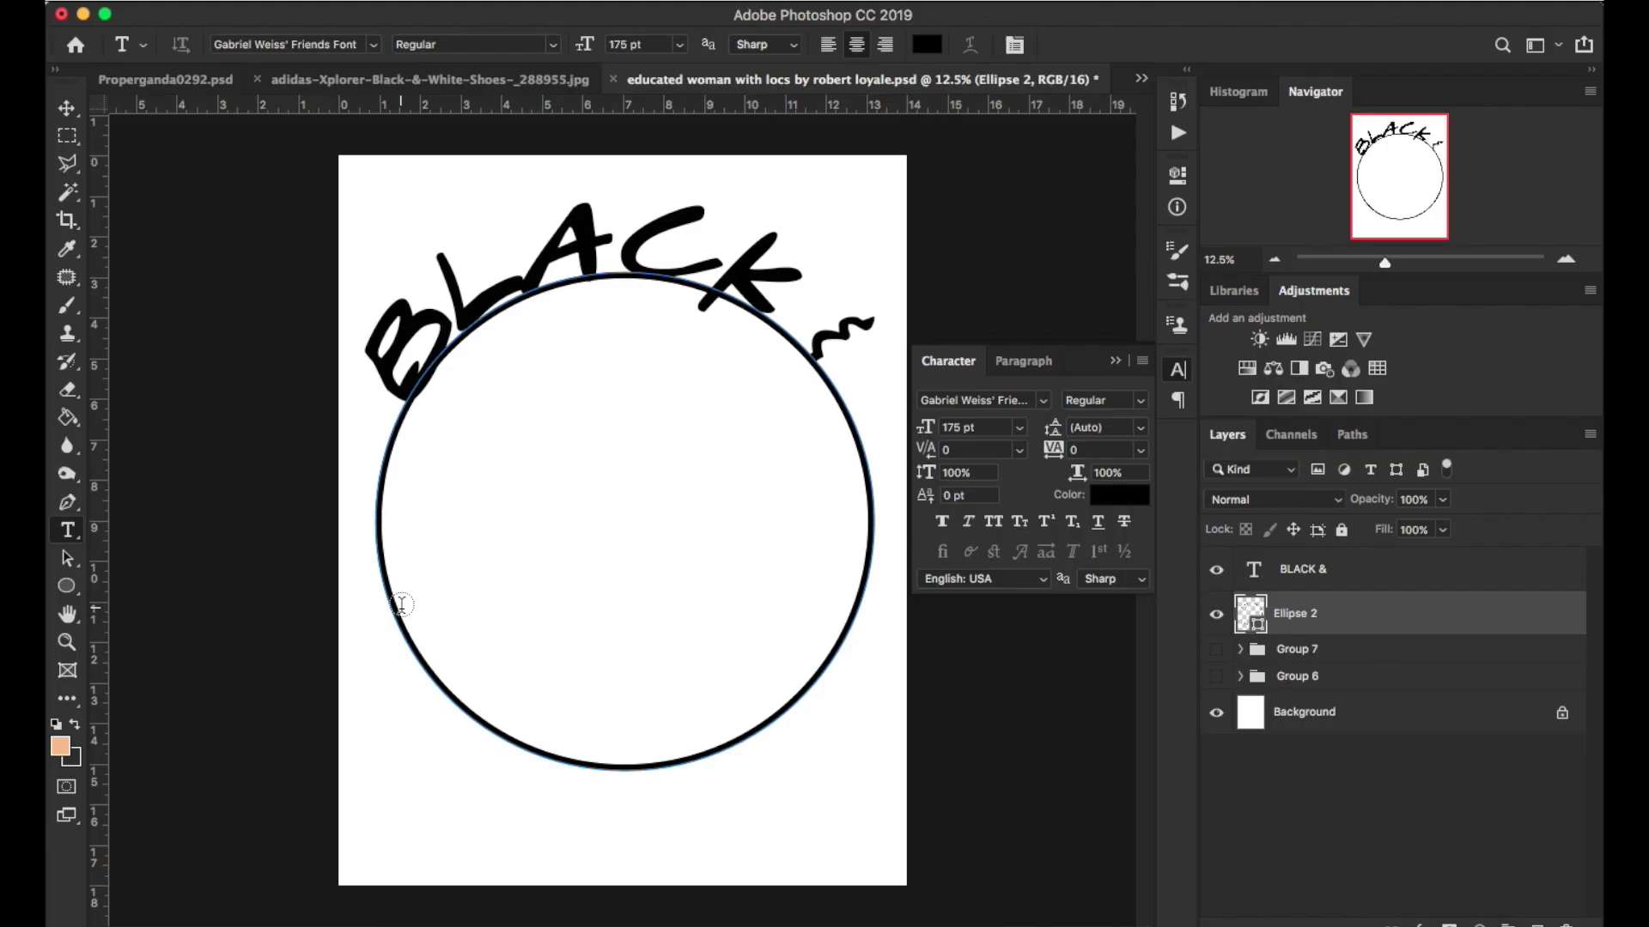
# Step: Type 'EDUCATED' on the circle path and flip it to run along the bottom
pyautogui.click(401, 627)
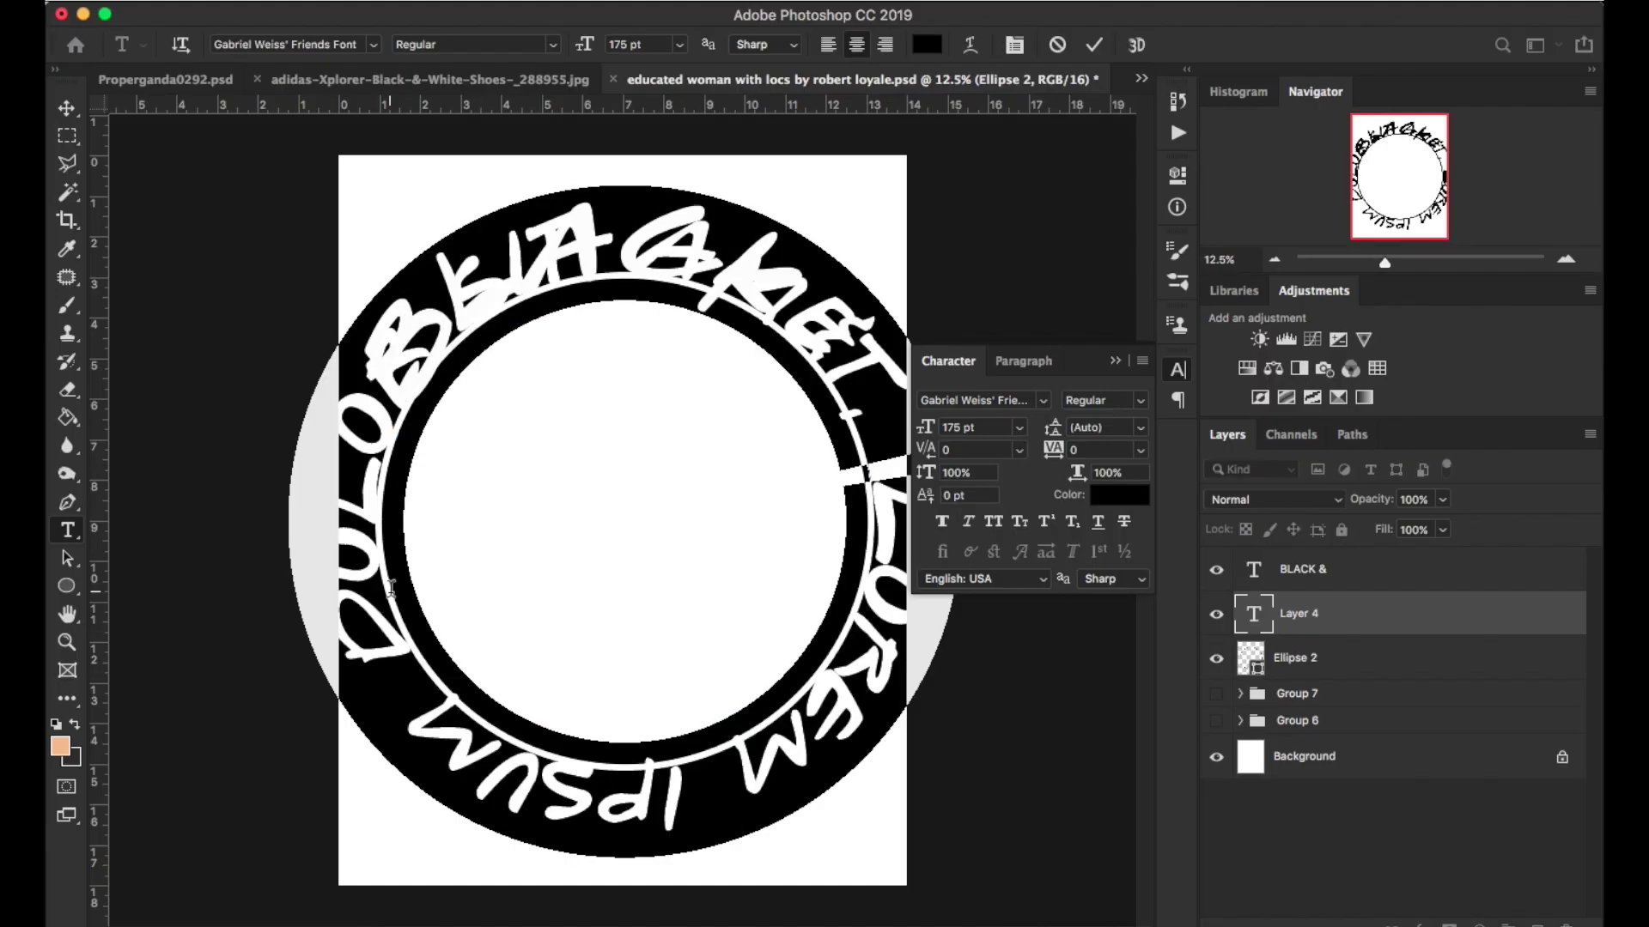
pyautogui.write('EDUCA')
pyautogui.write('TE')
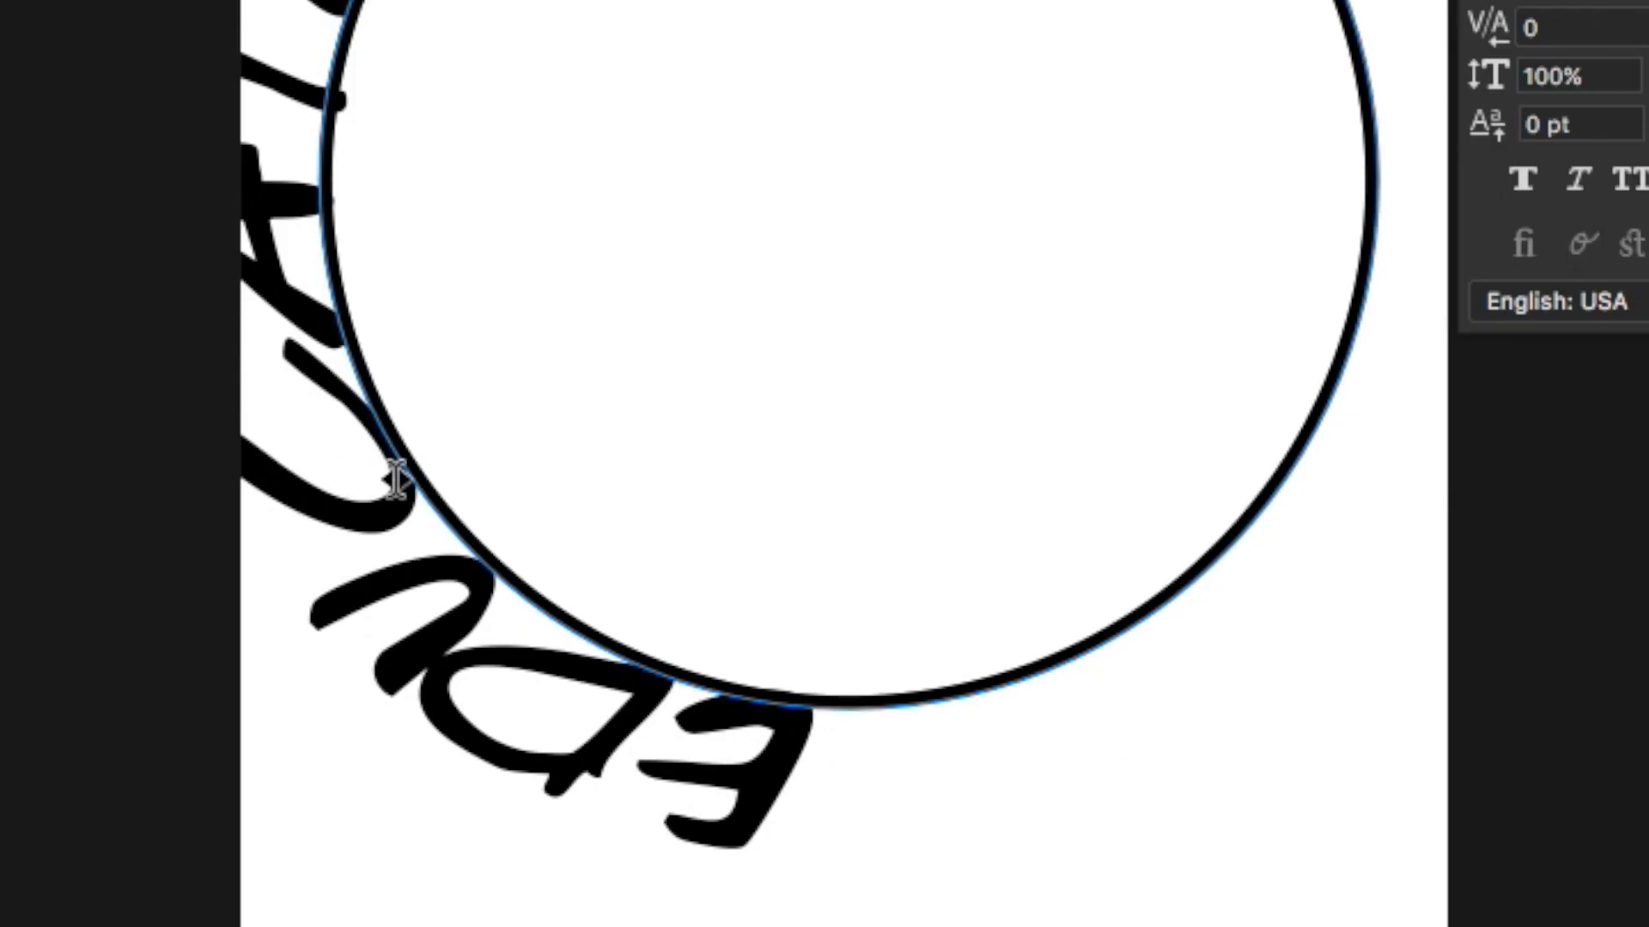
pyautogui.moveTo(394, 476); pyautogui.dragTo(855, 610)
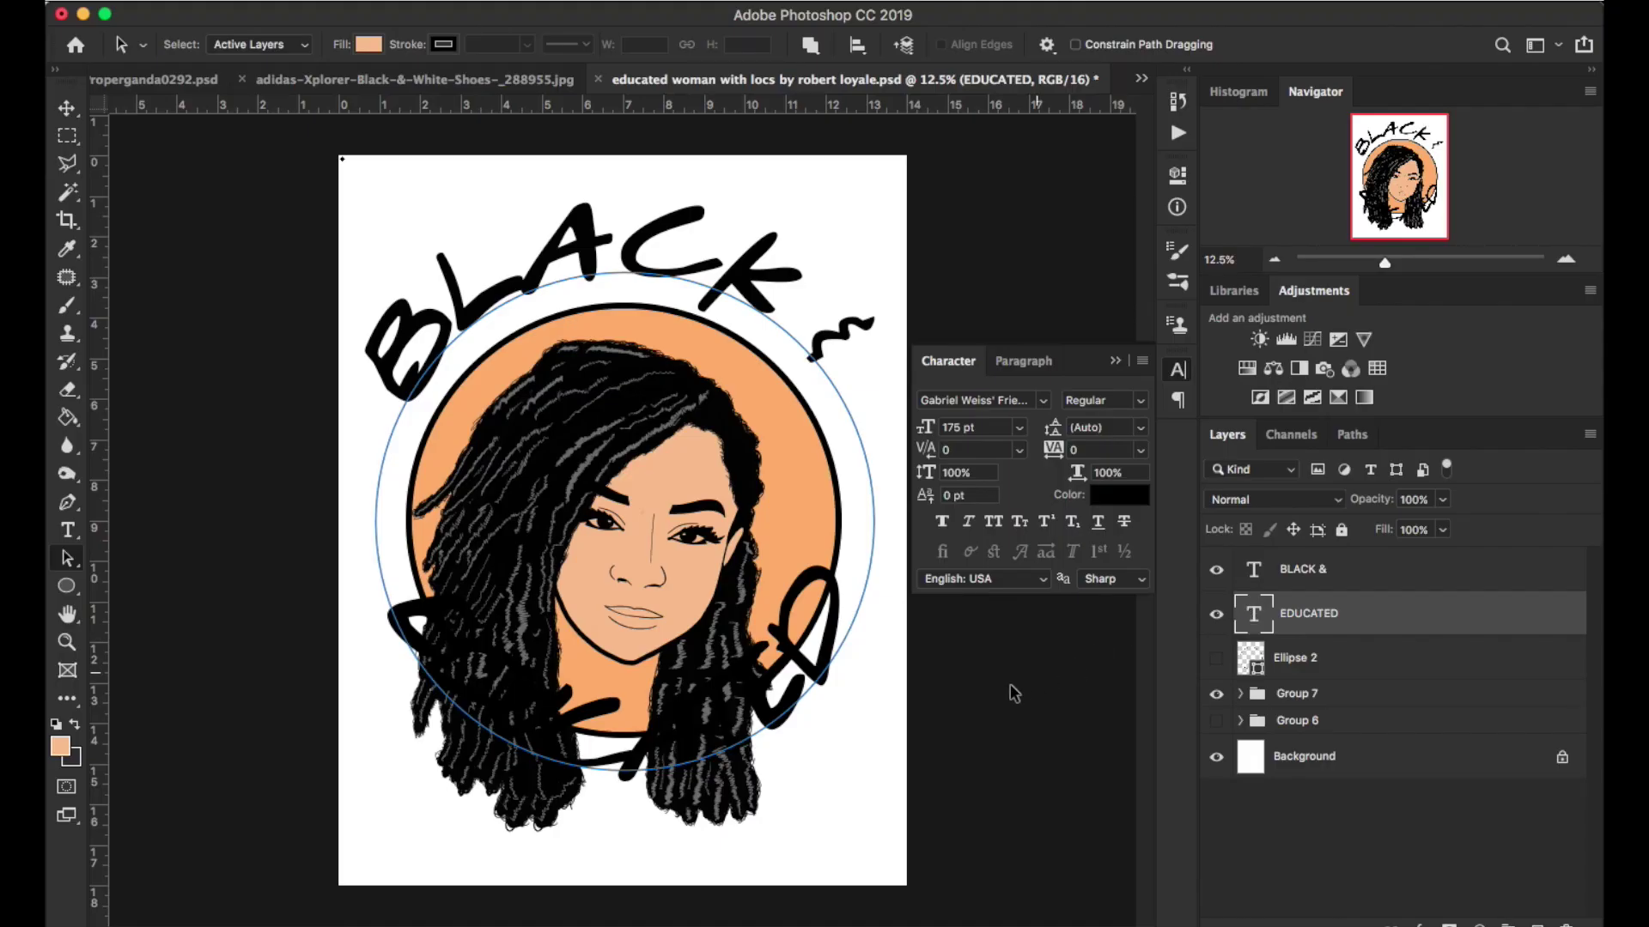
pyautogui.click(1004, 697)
# Step: Enlarge the EDUCATED text circle around its centre so the word sits lower
pyautogui.press('super+t')
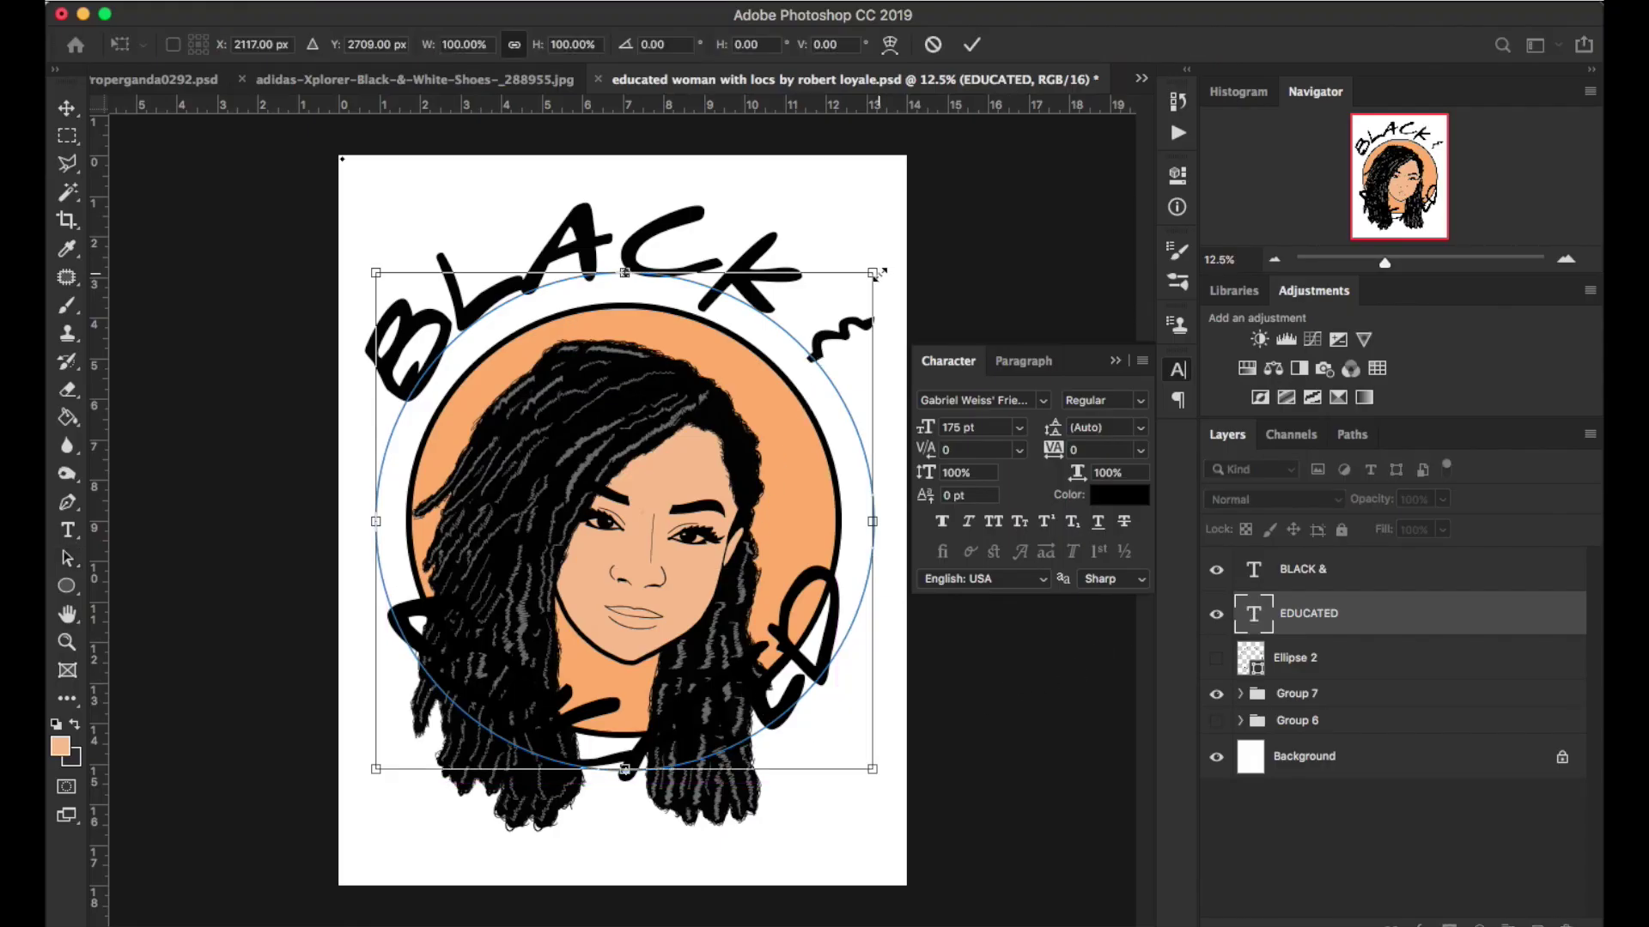
pyautogui.moveTo(877, 273); pyautogui.dragTo(952, 193)
pyautogui.press('Return')
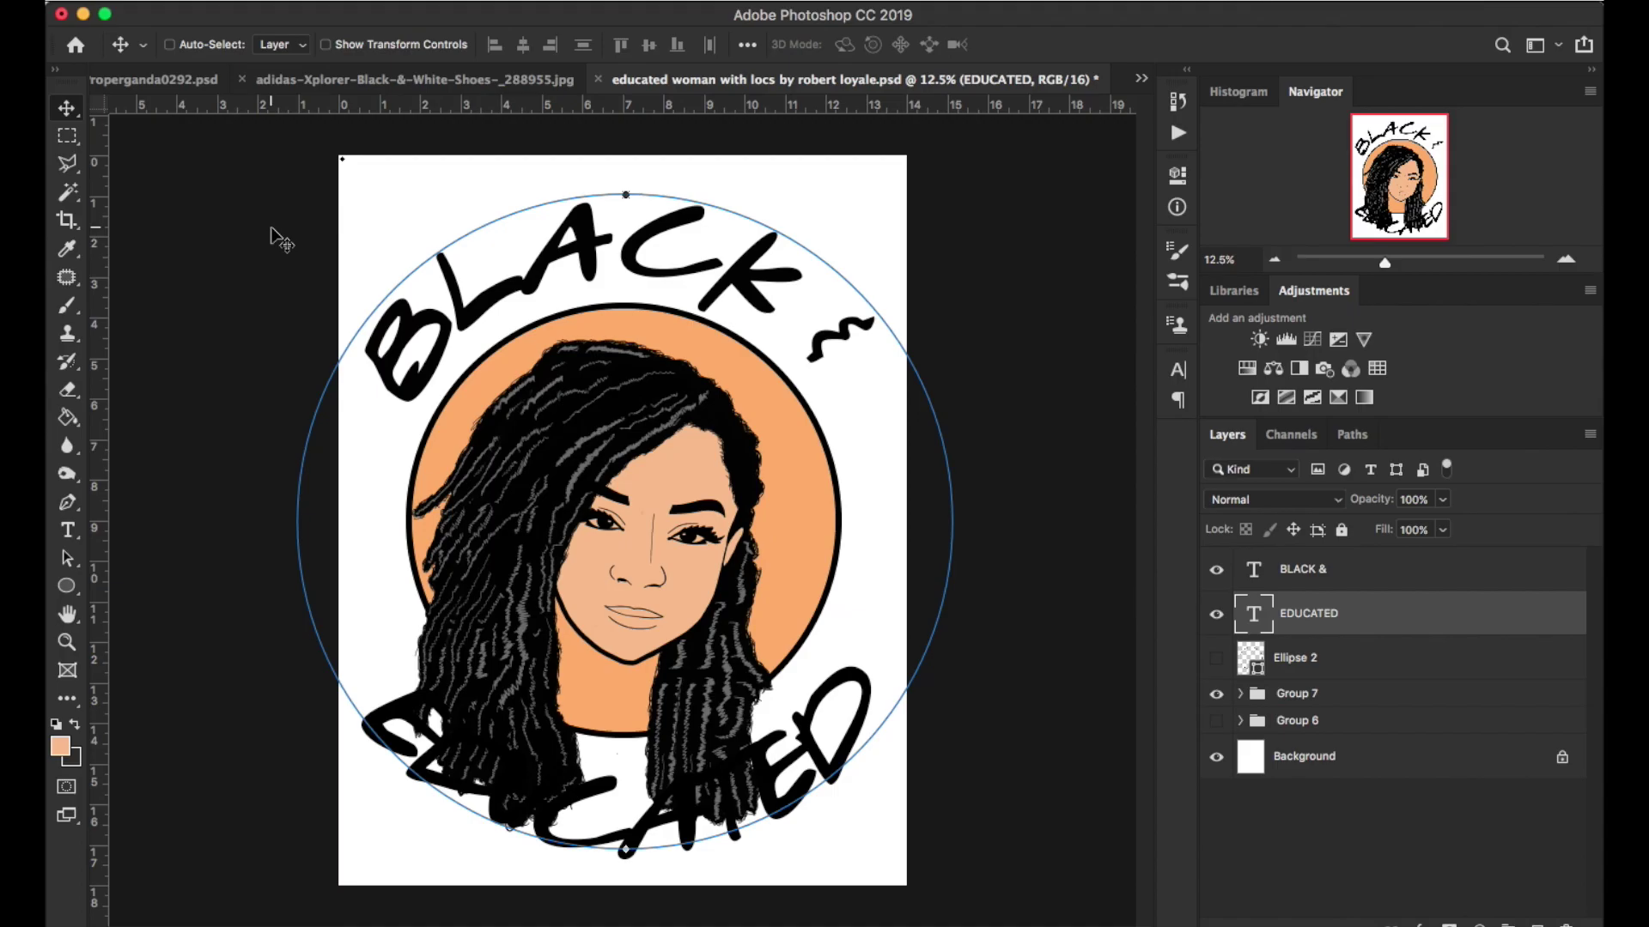
# Step: Clip Untitled_Artwork 25 in Group 7 to the layer below it
pyautogui.click(1239, 693)
pyautogui.click(1521, 807)
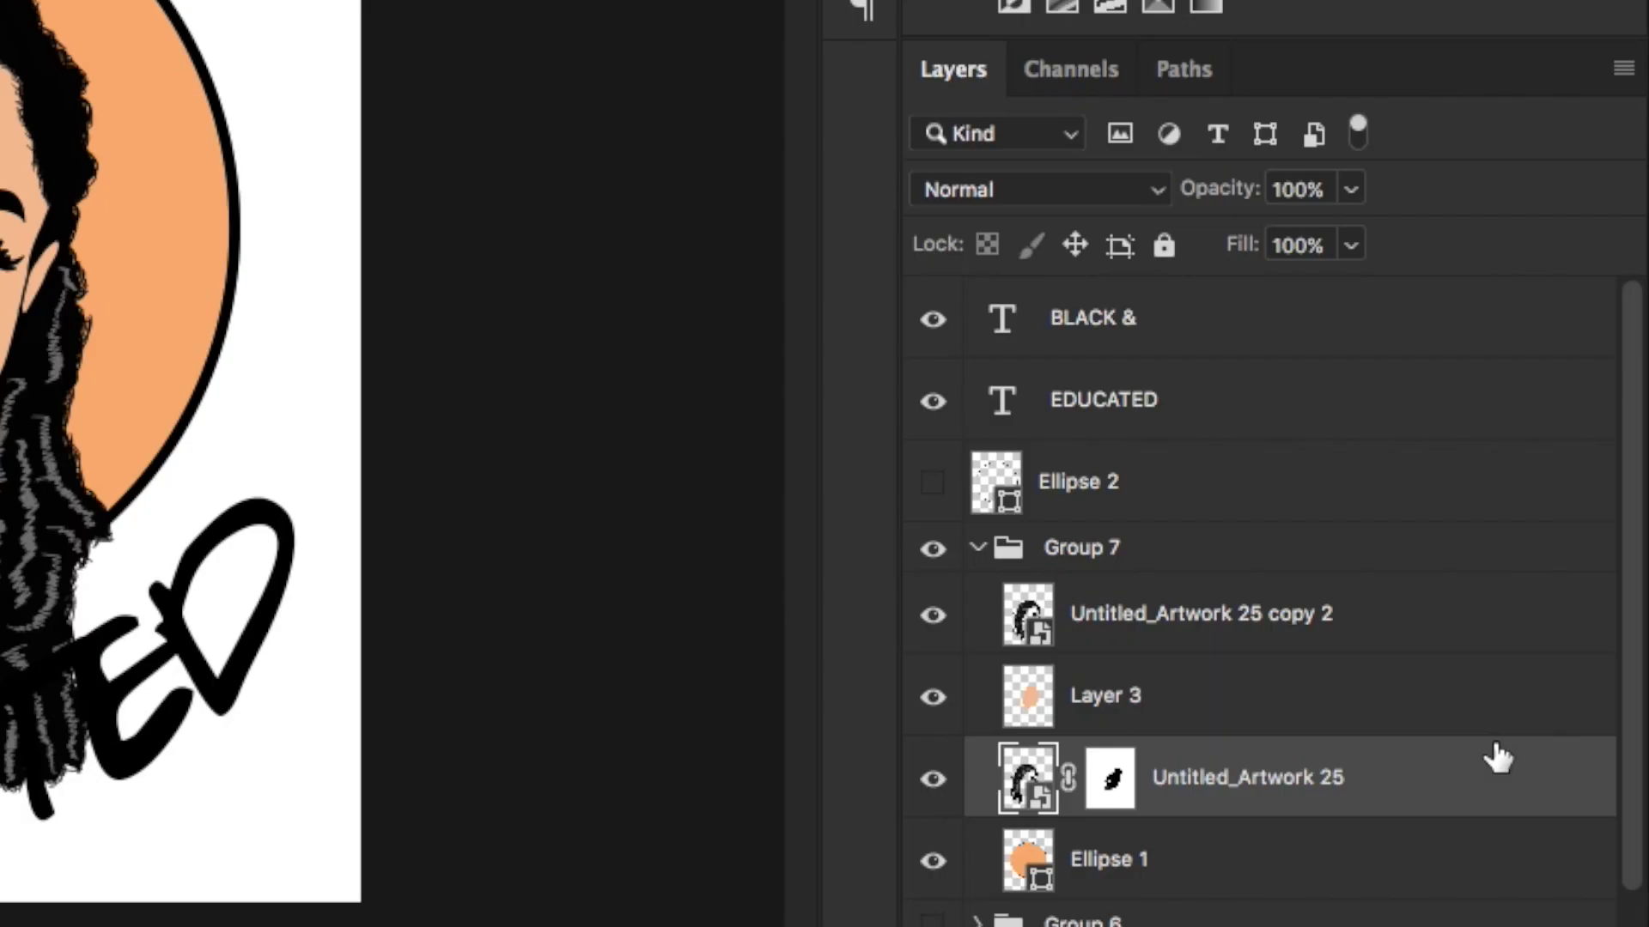
pyautogui.rightClick(1495, 757)
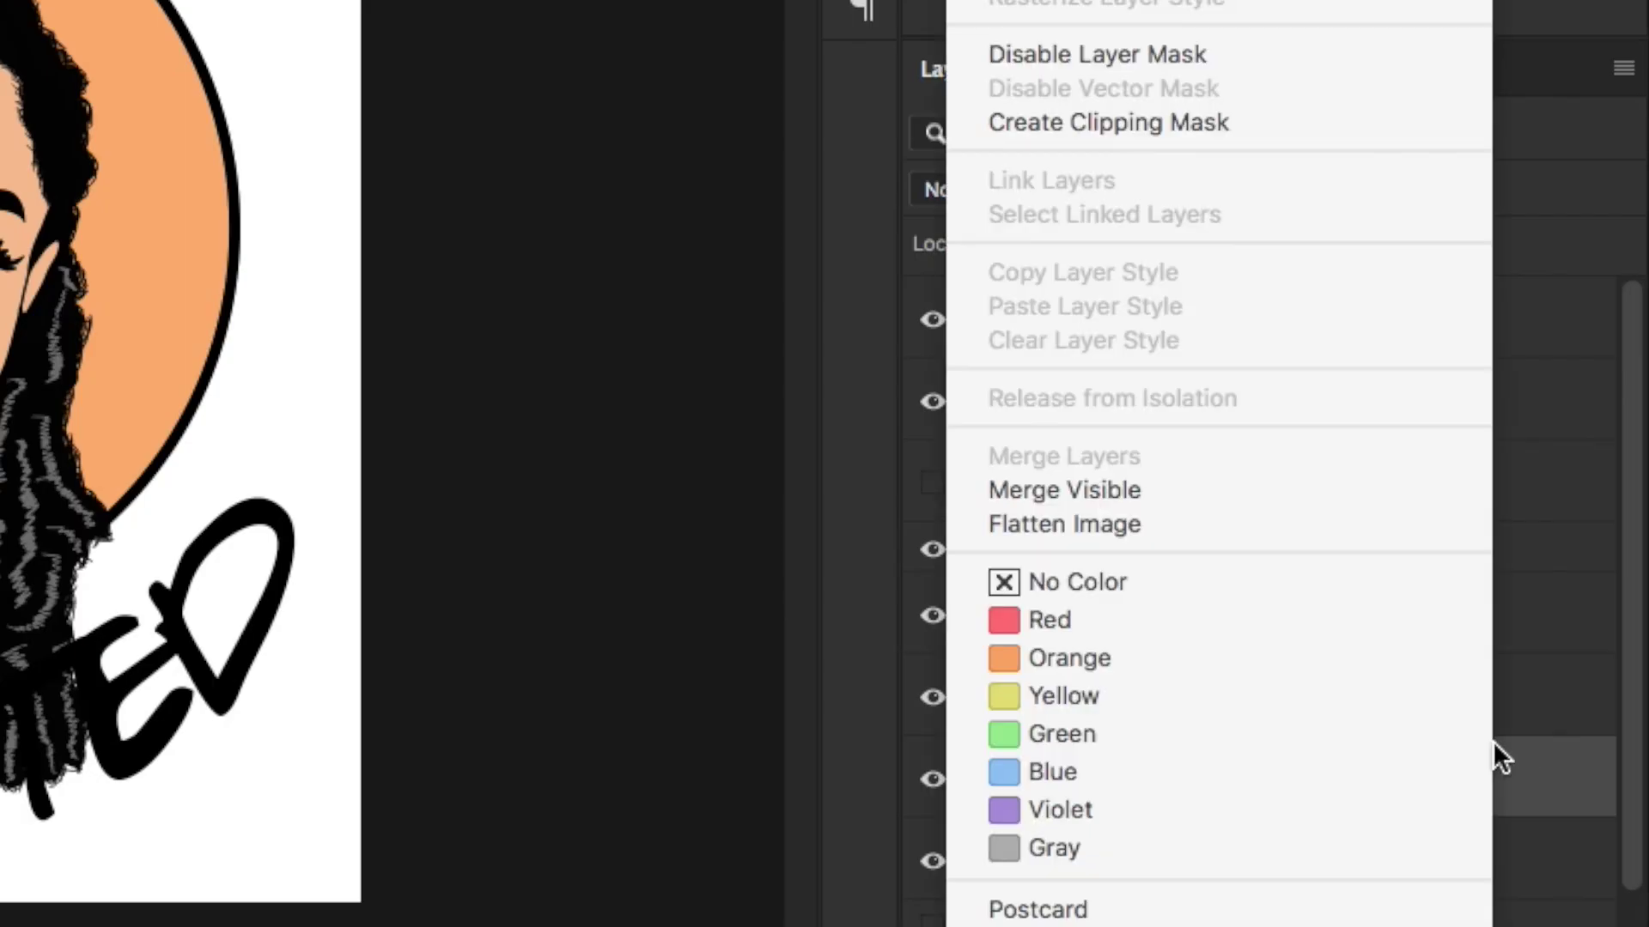
pyautogui.click(1272, 122)
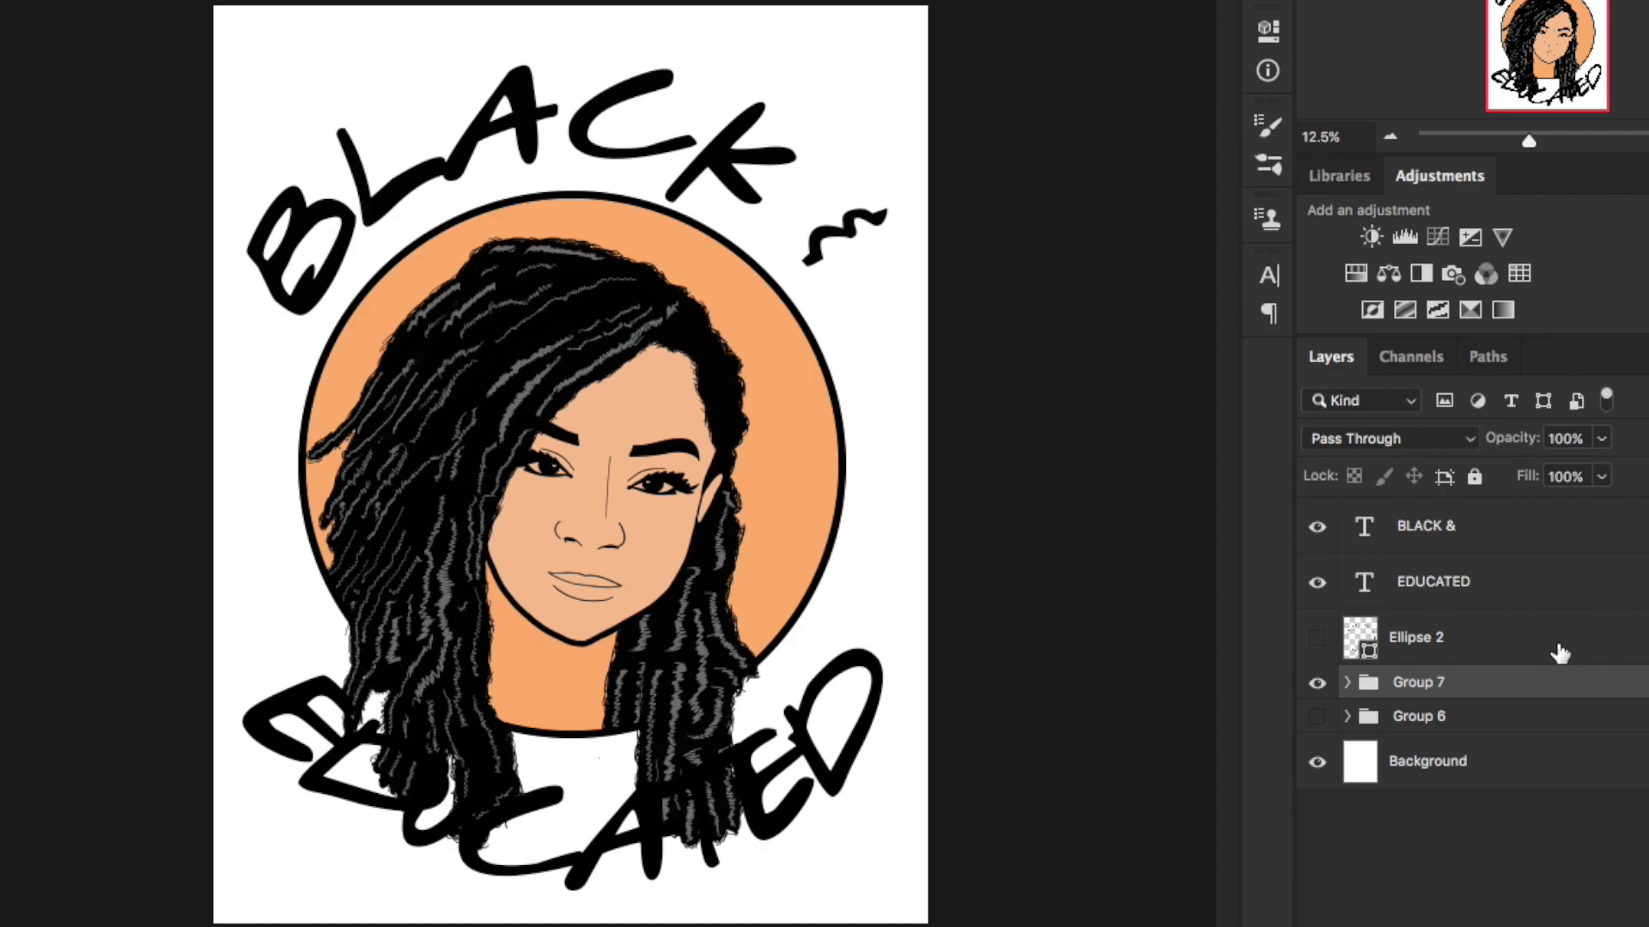
# Step: Give EDUCATED a white stroke, stamp visible layers, and mask the merged logo onto transparency
pyautogui.doubleClick(1575, 581)
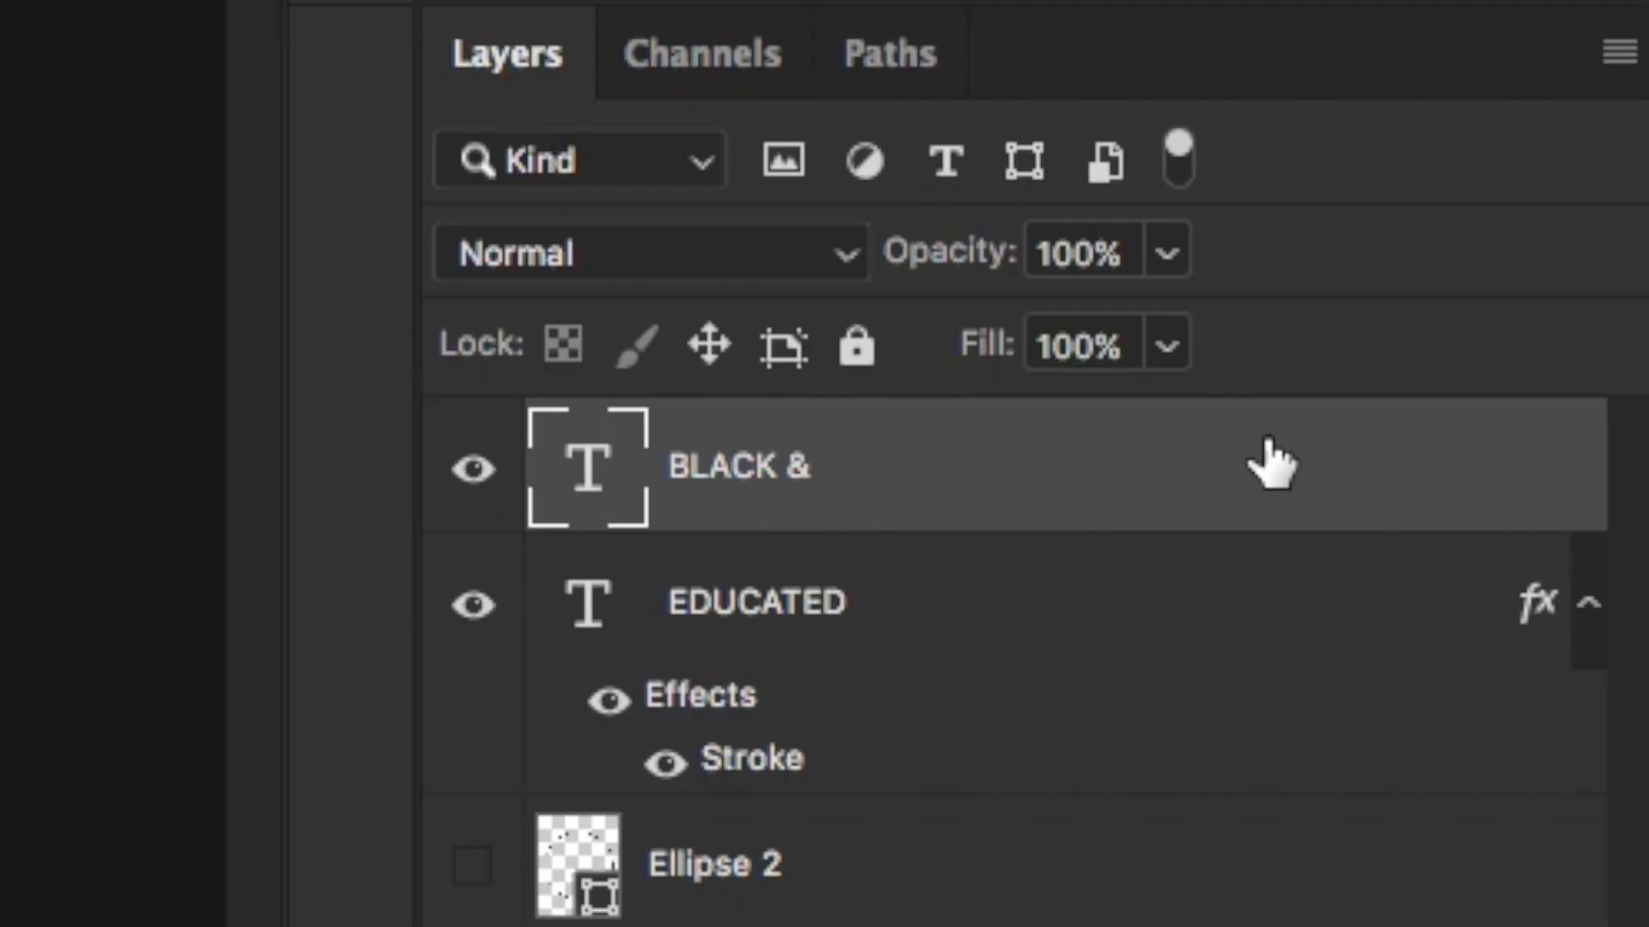
pyautogui.hotkey('ctrl', 'v')
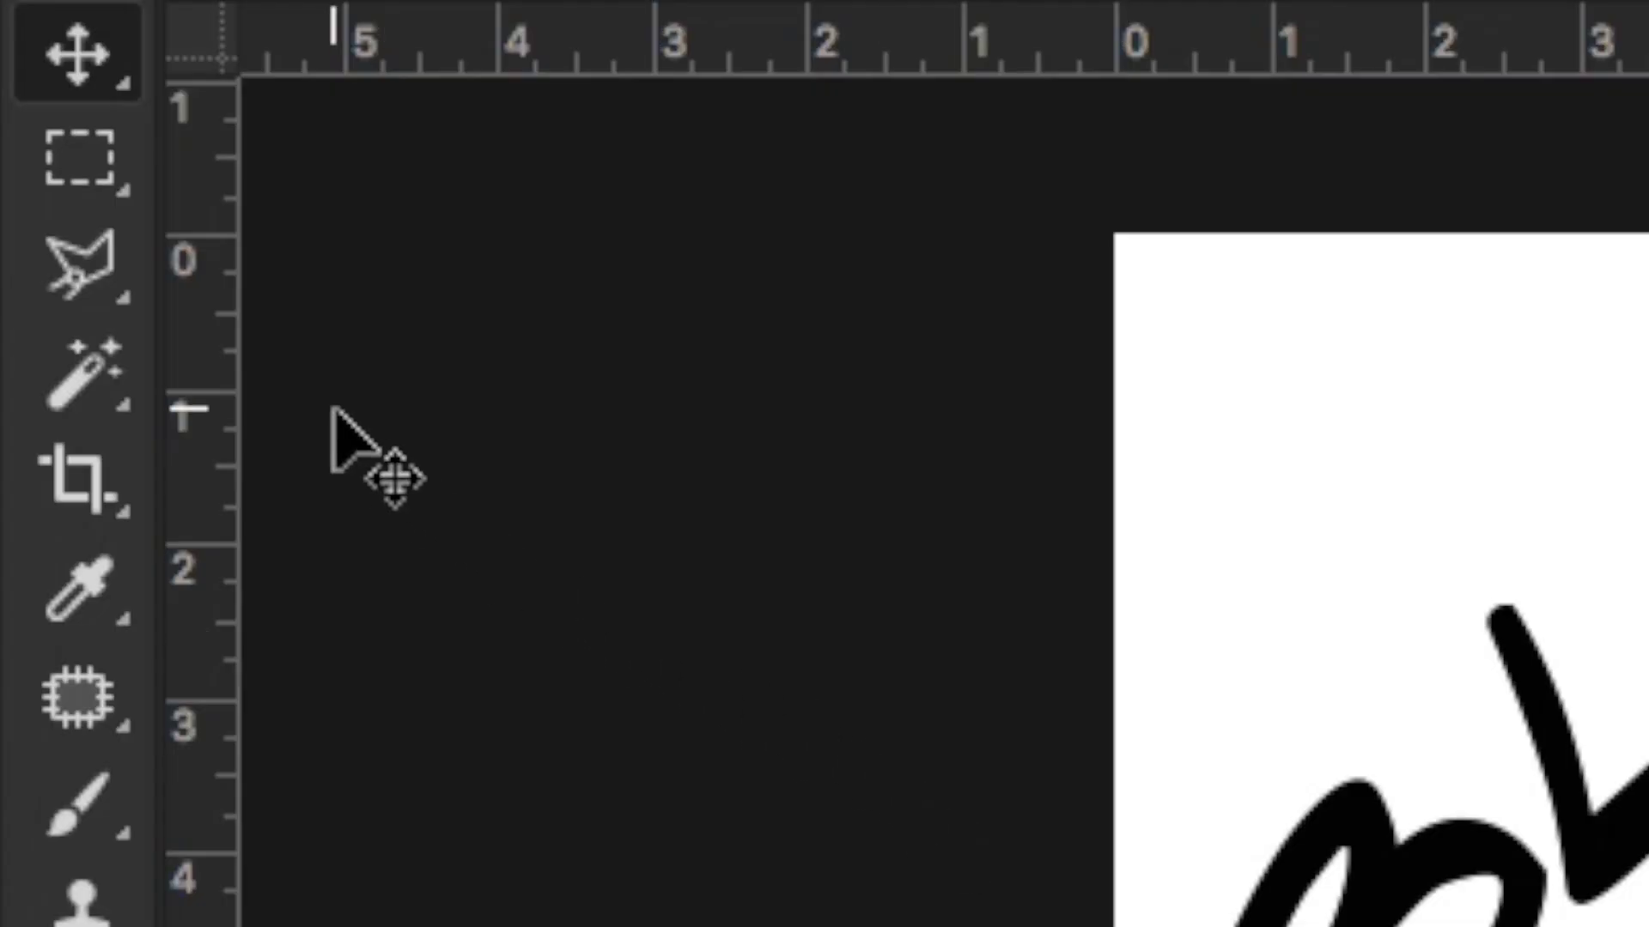
pyautogui.click(56, 378)
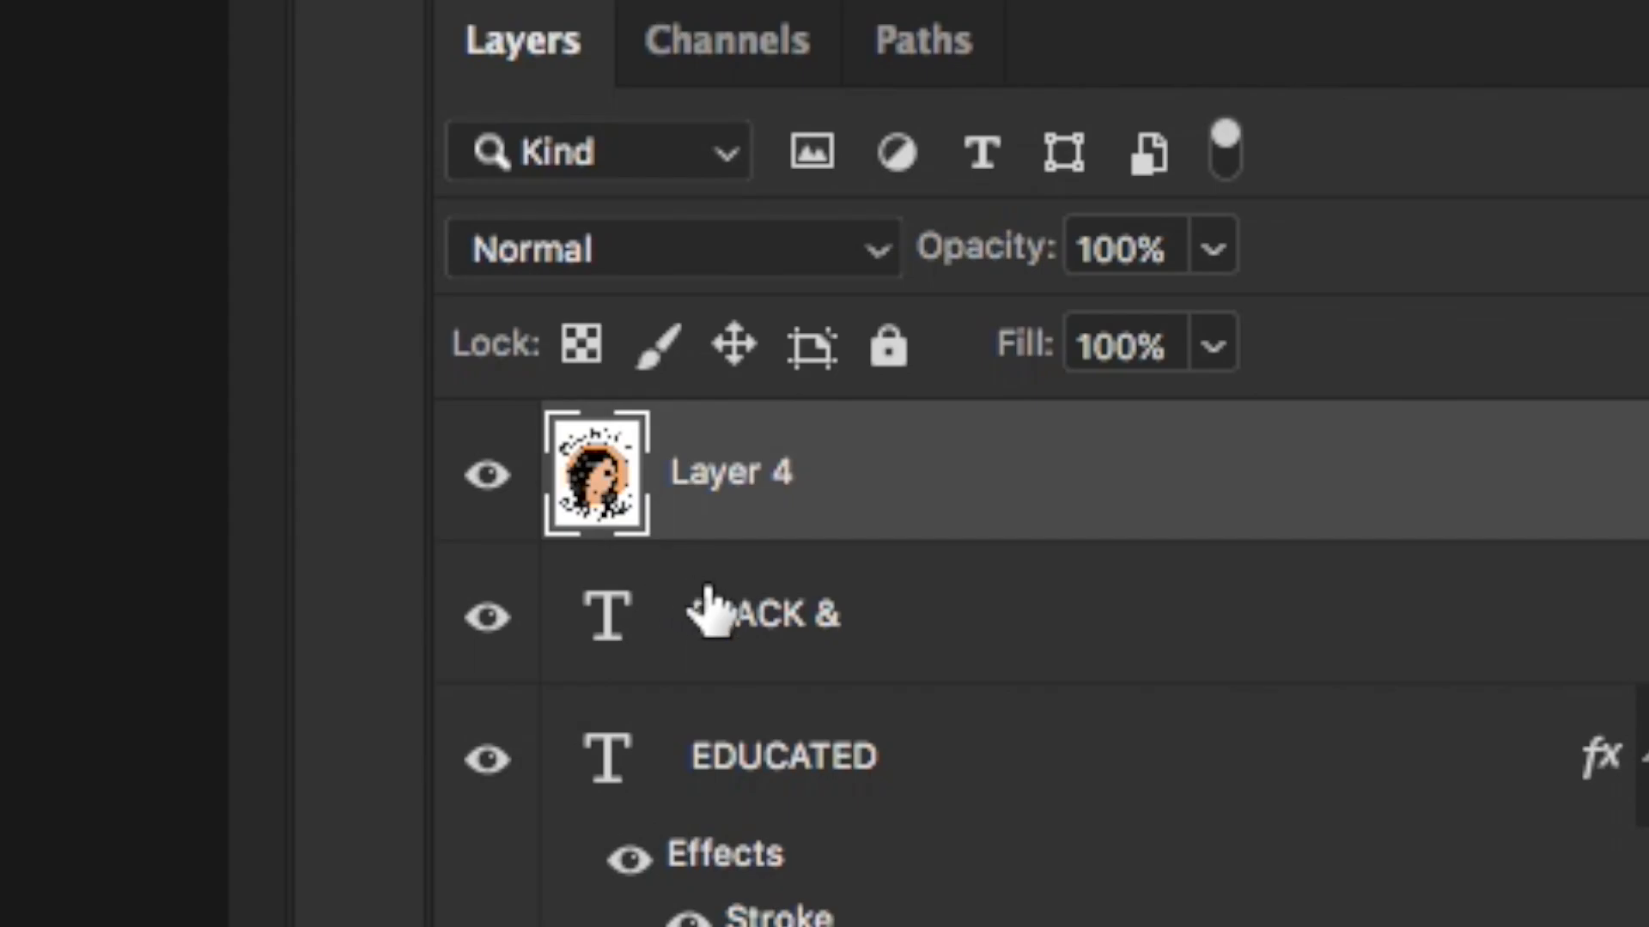
pyautogui.click(772, 919)
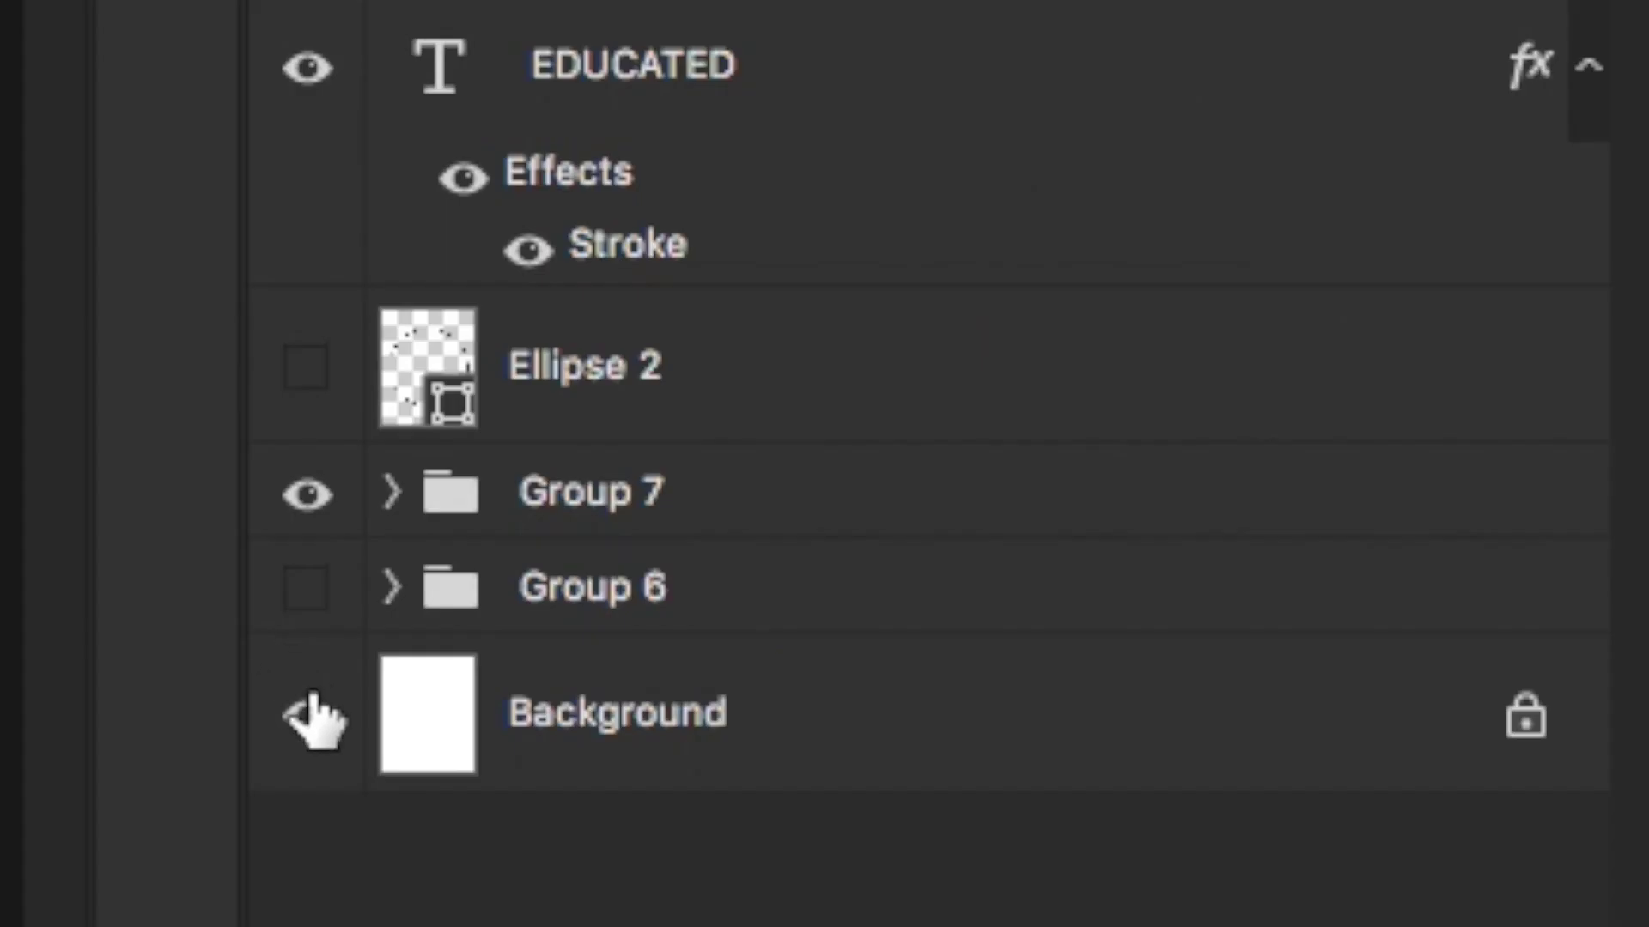
pyautogui.click(311, 717)
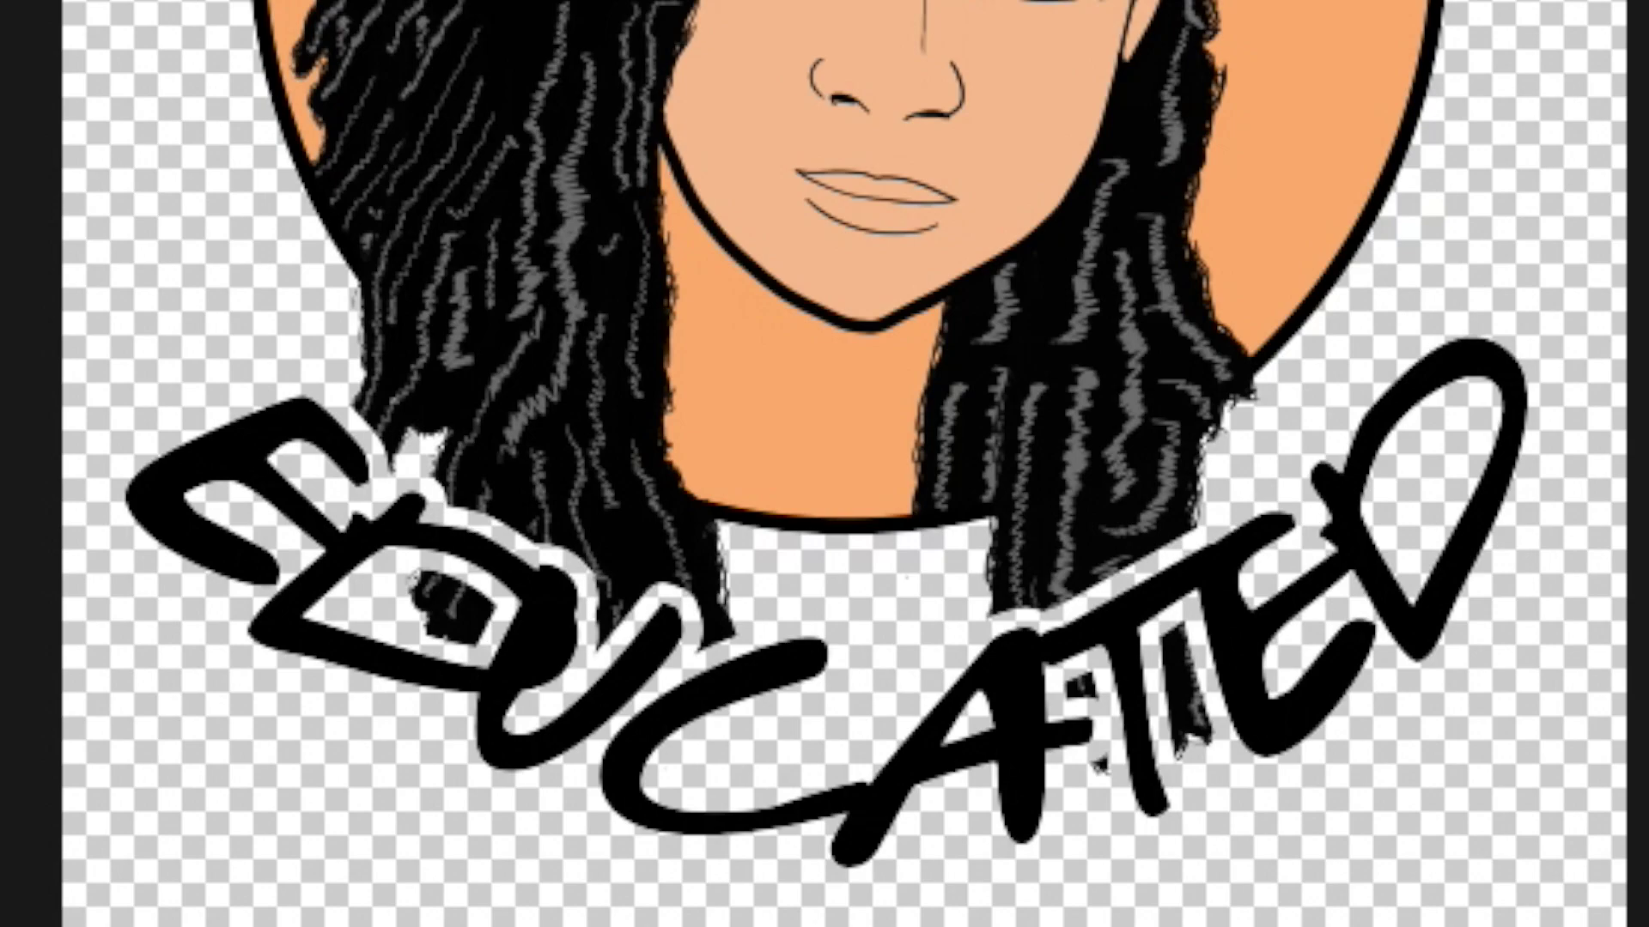
# Step: Paint out the stray hair inside the D and between the A and T of EDUCATED
pyautogui.moveTo(398, 589)
pyautogui.mouseDown()
pyautogui.moveTo(429, 606)
pyautogui.moveTo(435, 591)
pyautogui.moveTo(468, 622)
pyautogui.mouseUp()
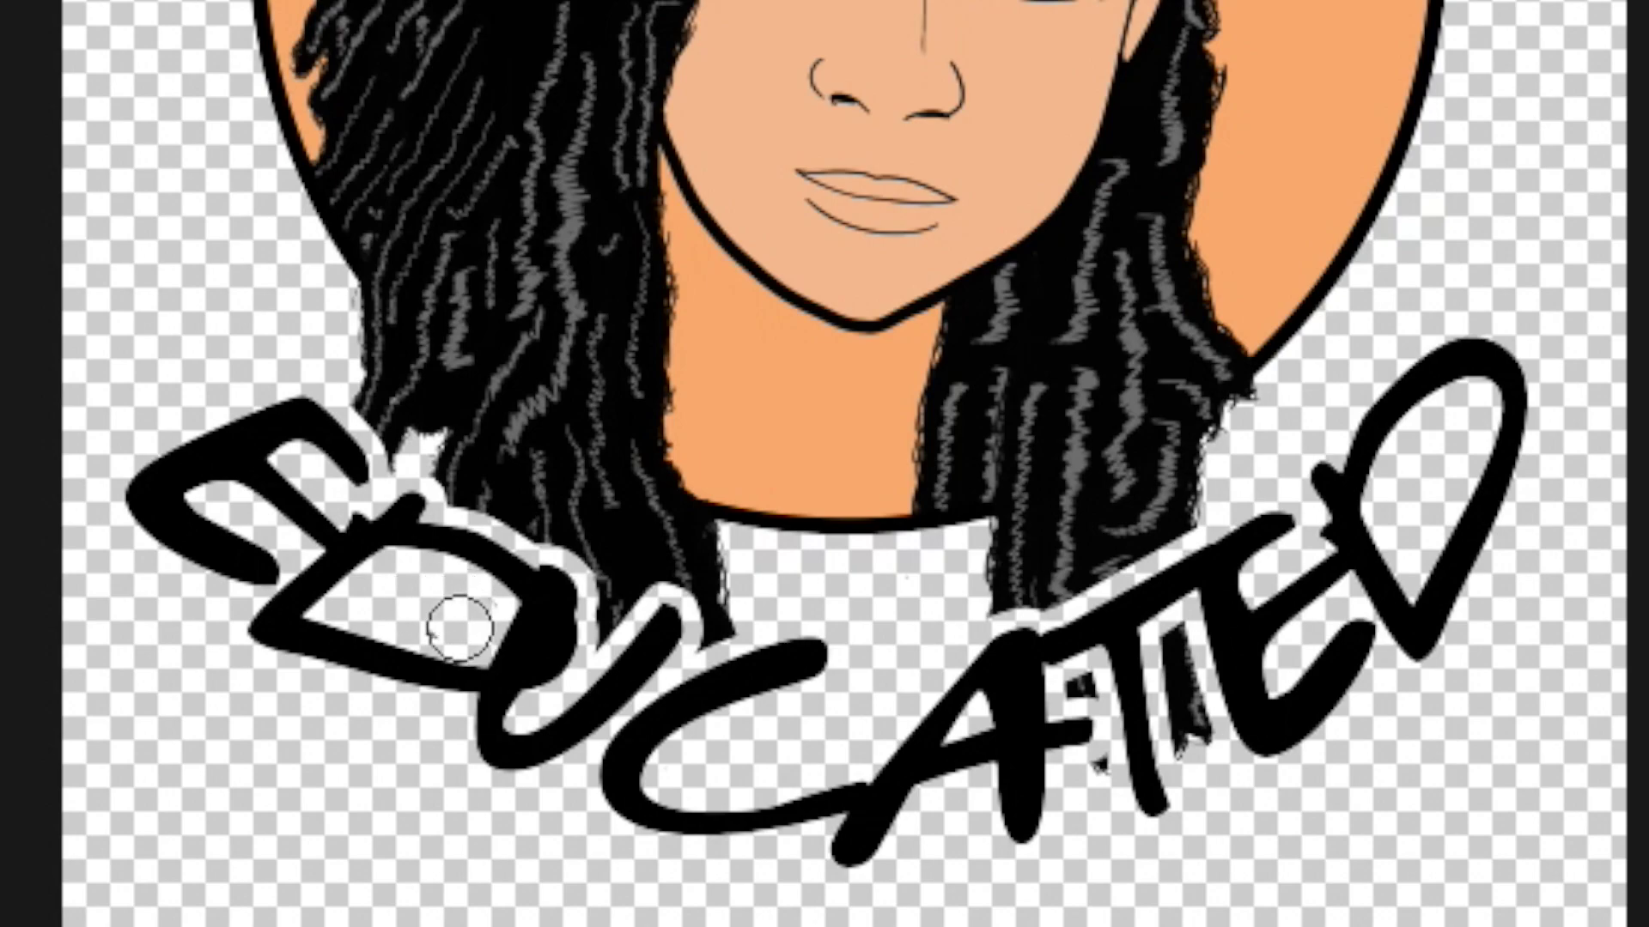
pyautogui.moveTo(1104, 791)
pyautogui.mouseDown()
pyautogui.moveTo(1172, 648)
pyautogui.moveTo(1189, 738)
pyautogui.moveTo(1179, 647)
pyautogui.moveTo(1015, 681)
pyautogui.mouseUp()
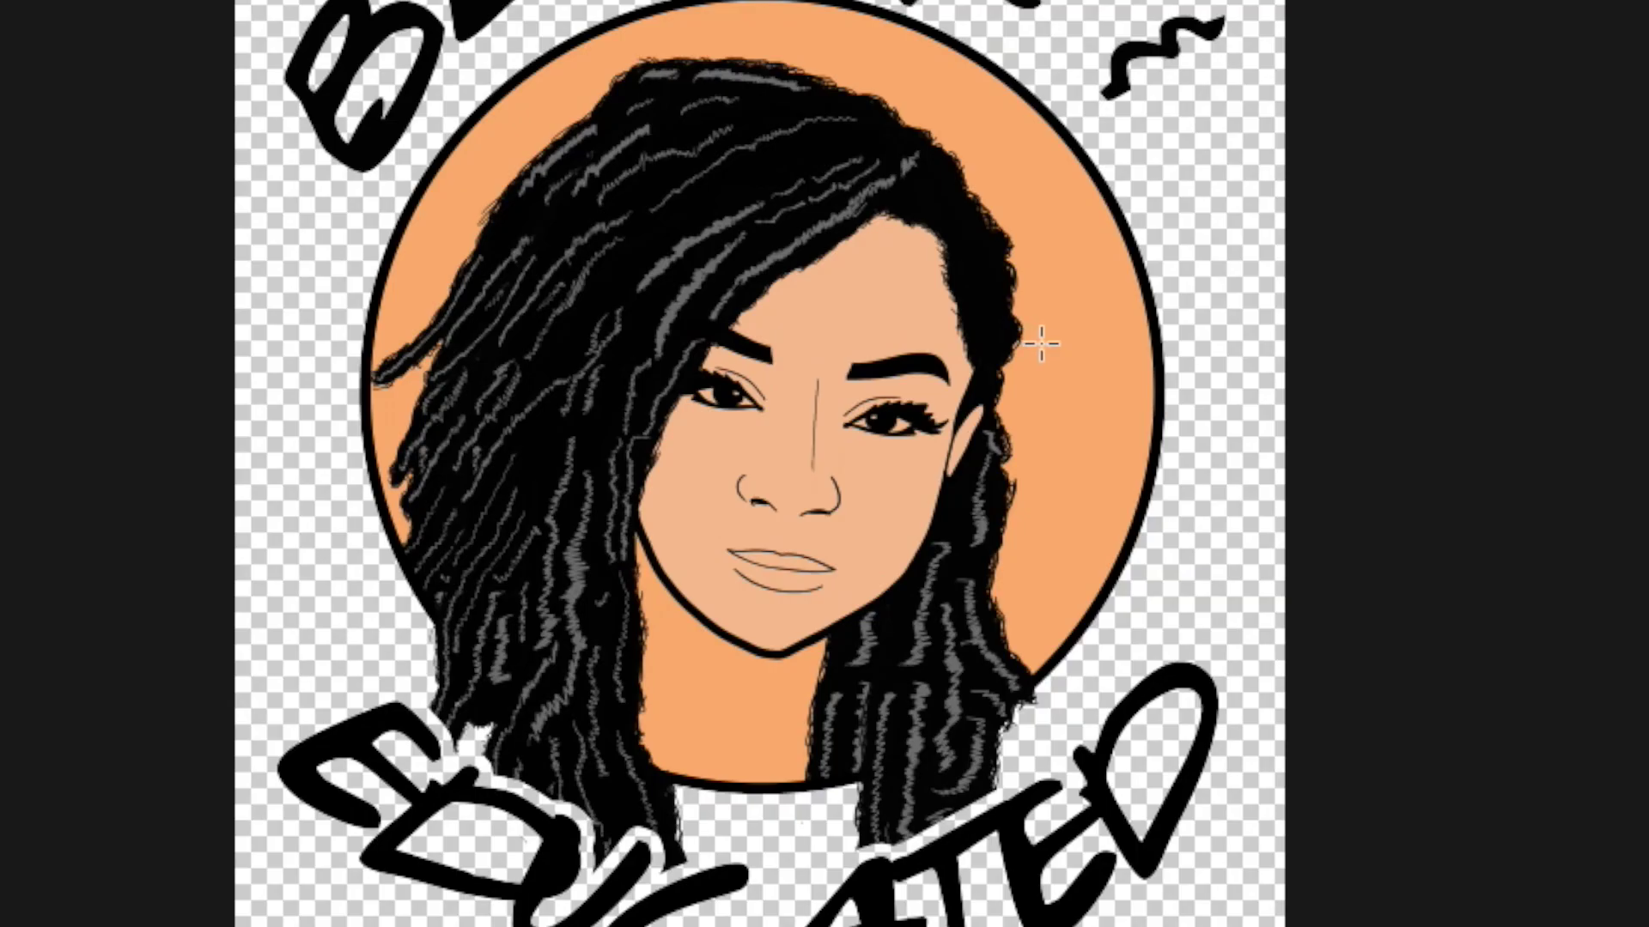
# Step: Draw a rounded-rectangle badge beside the face, put 'STRONG' text inside it, and group them
pyautogui.moveTo(1040, 344); pyautogui.dragTo(1120, 508)
pyautogui.press('v')
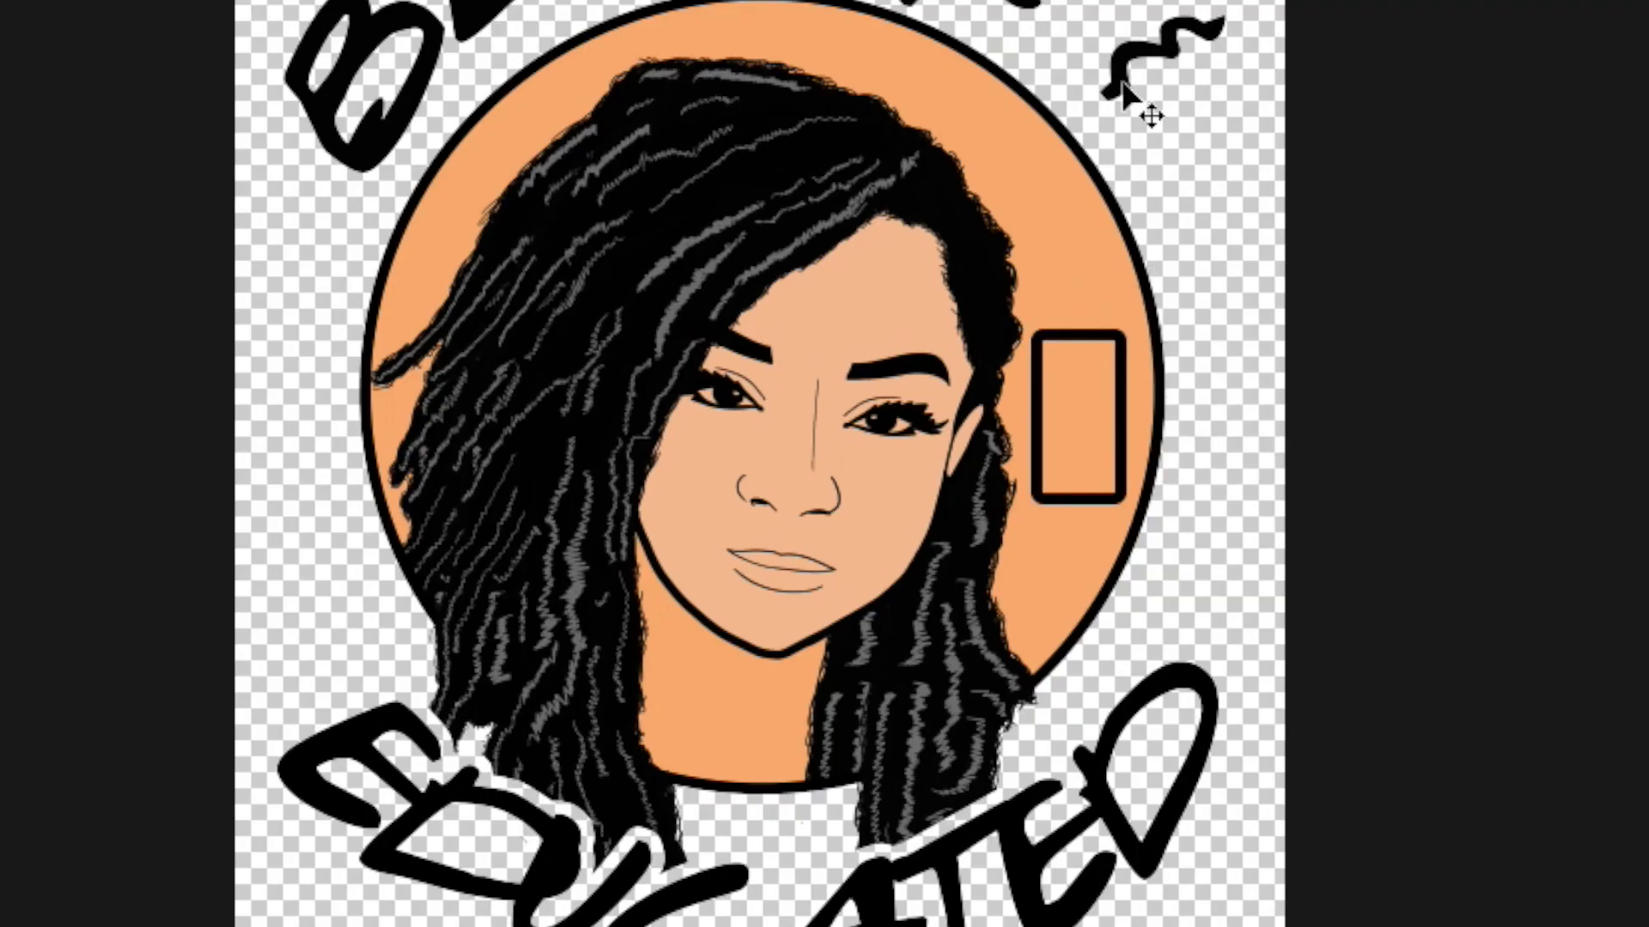
pyautogui.press('t')
pyautogui.click(1049, 369)
pyautogui.write('STRONG')
pyautogui.press('Escape')
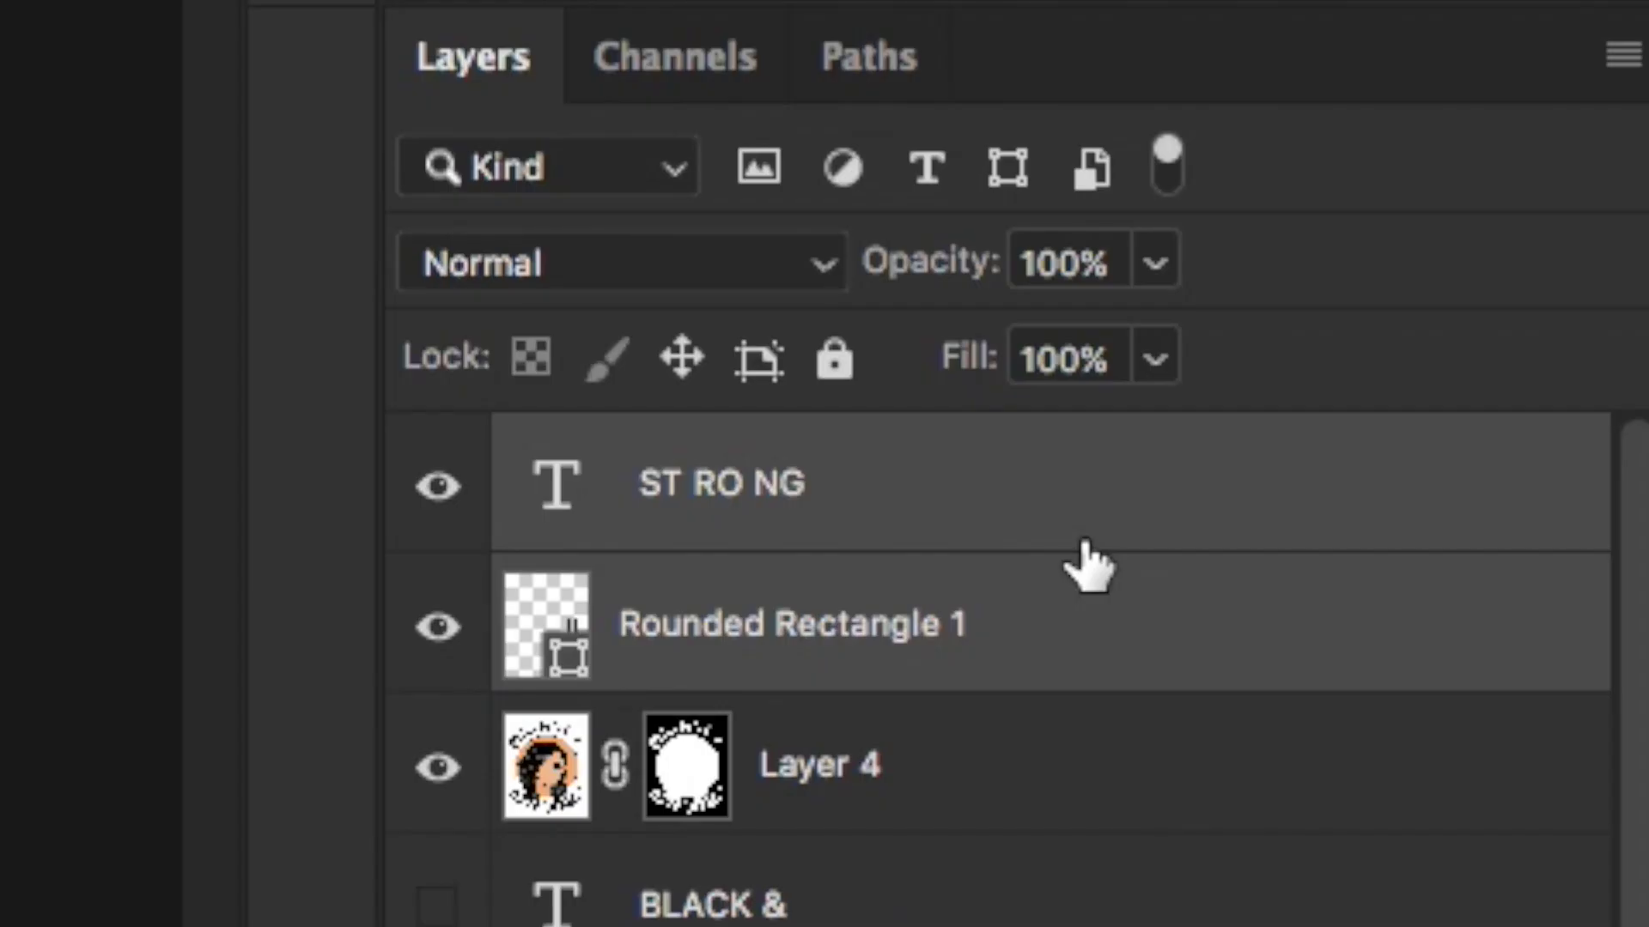
pyautogui.hotkey('ctrl', 'g')
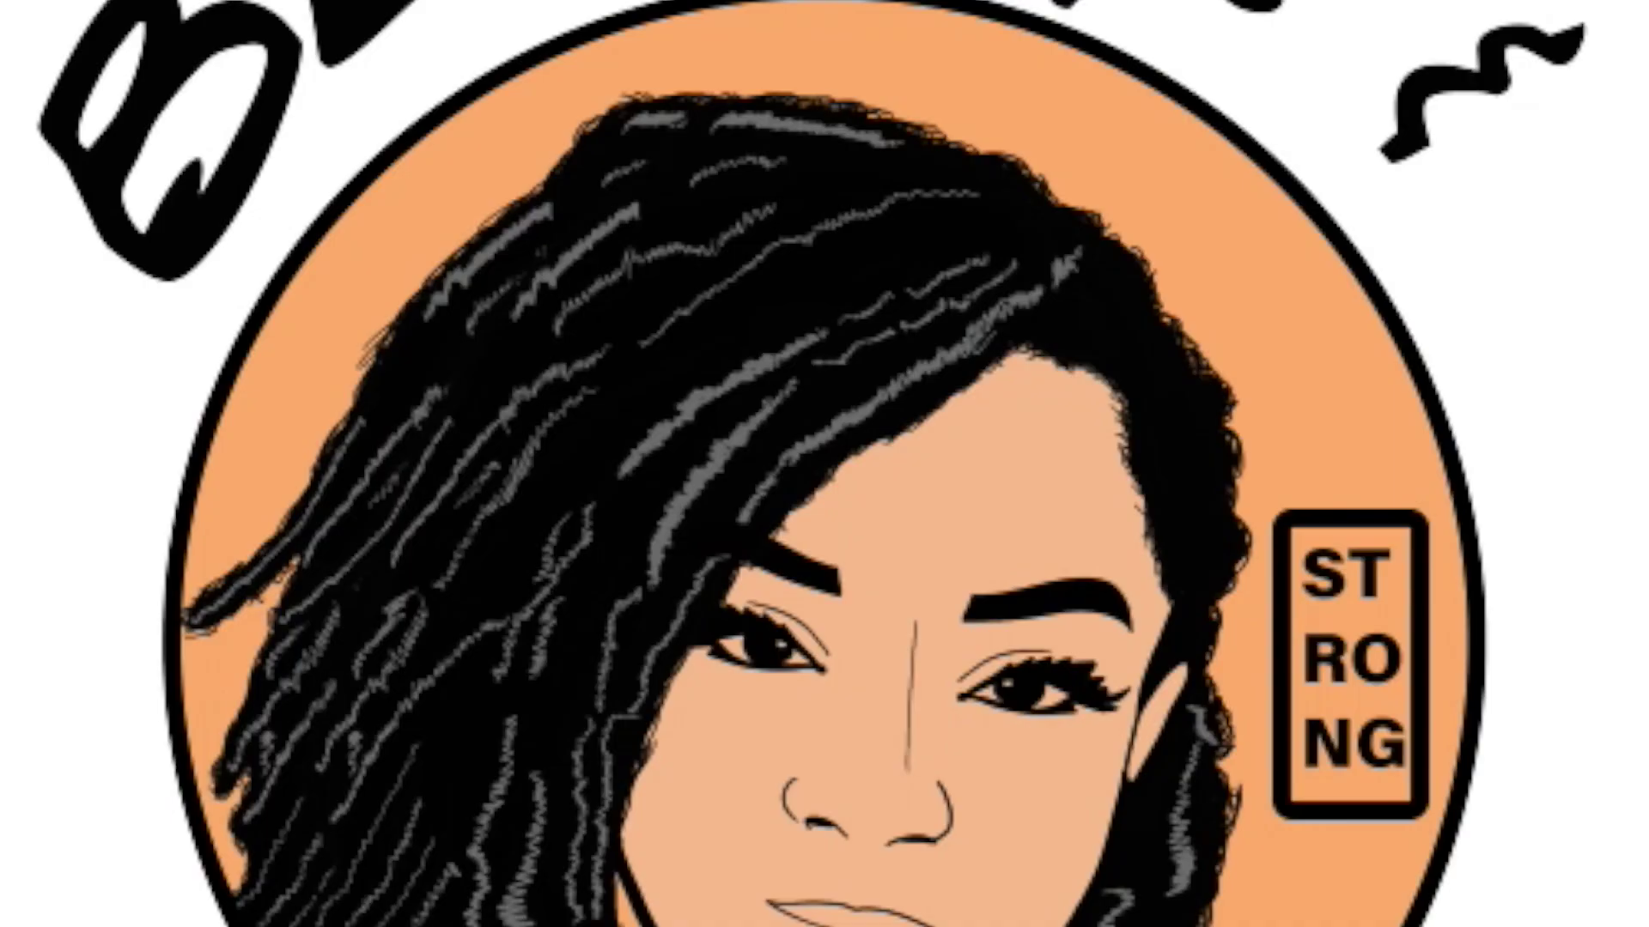